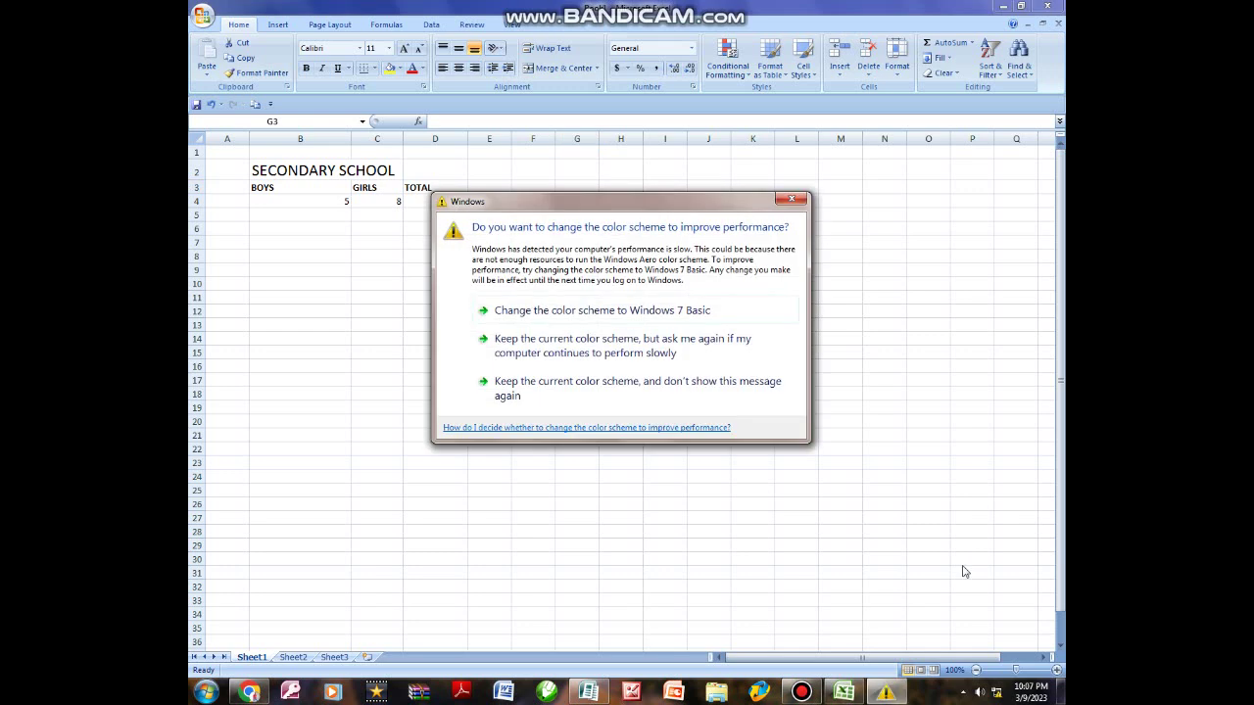
- Dismiss the Windows colour-scheme warning and return to the sheet at the BOYS cell B4
left_click(791, 200)
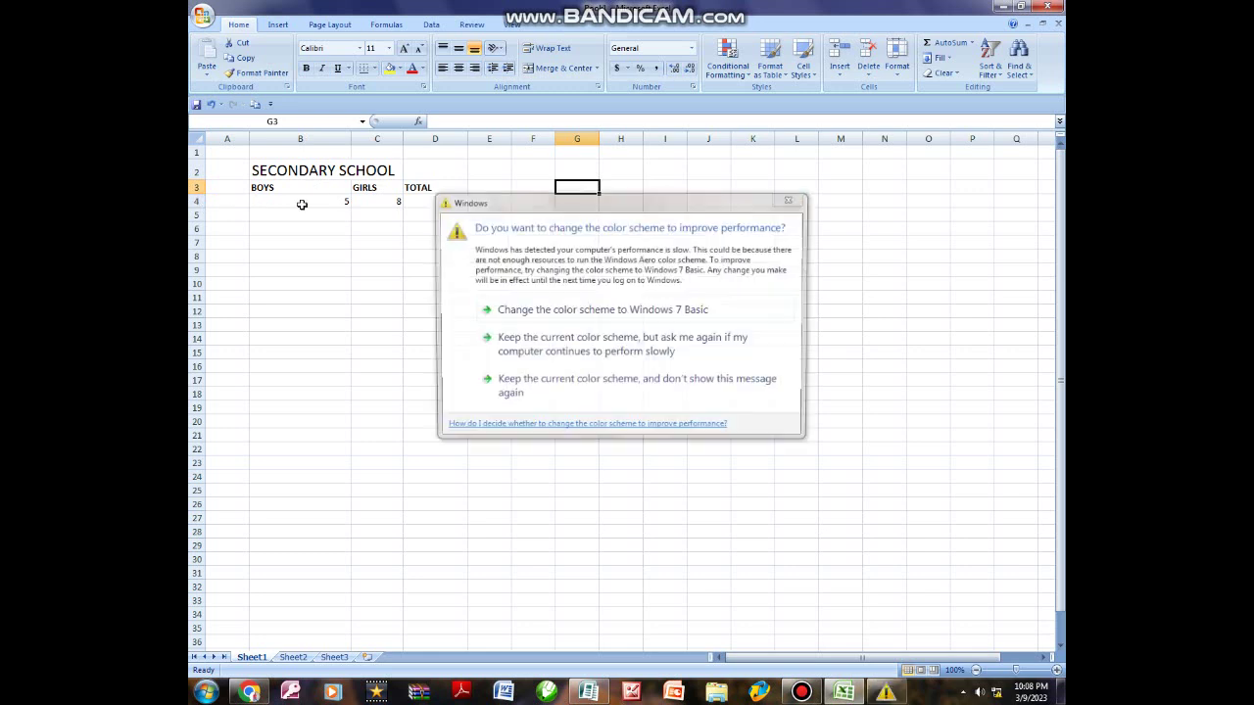
left_click(327, 202)
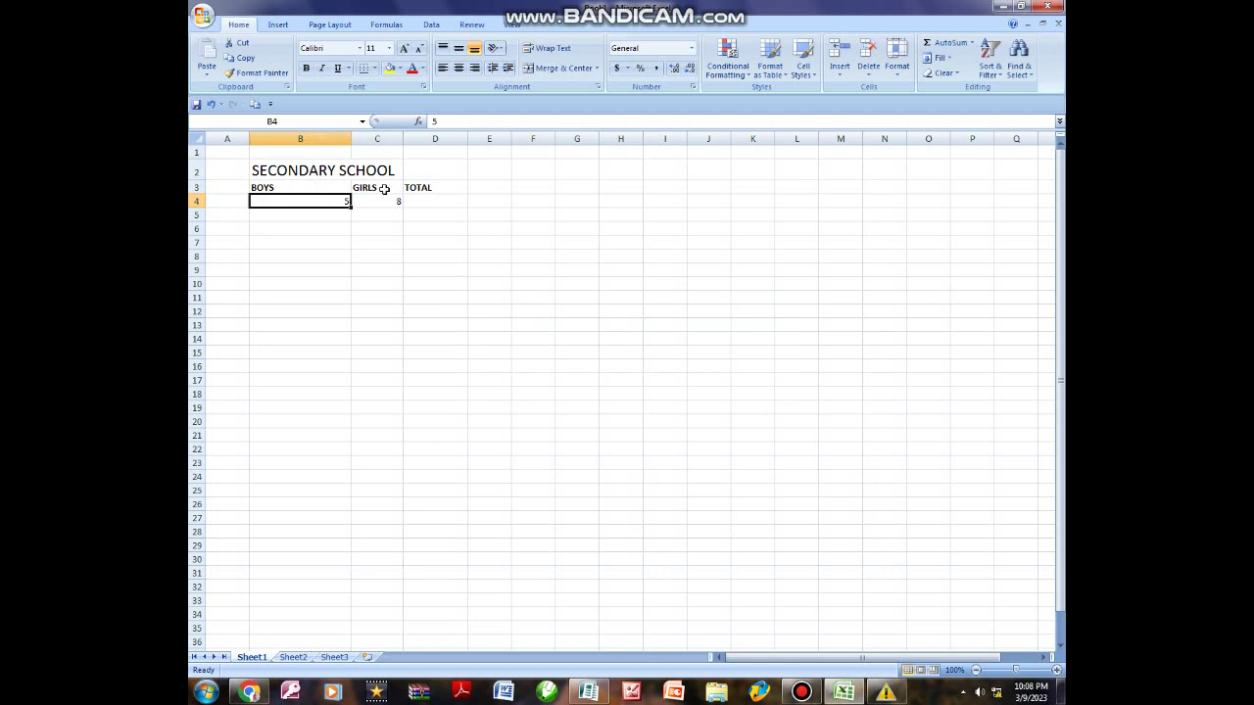
- Enter =SUM(B4:C4) in D4 so the TOTAL shows 13
left_click(457, 201)
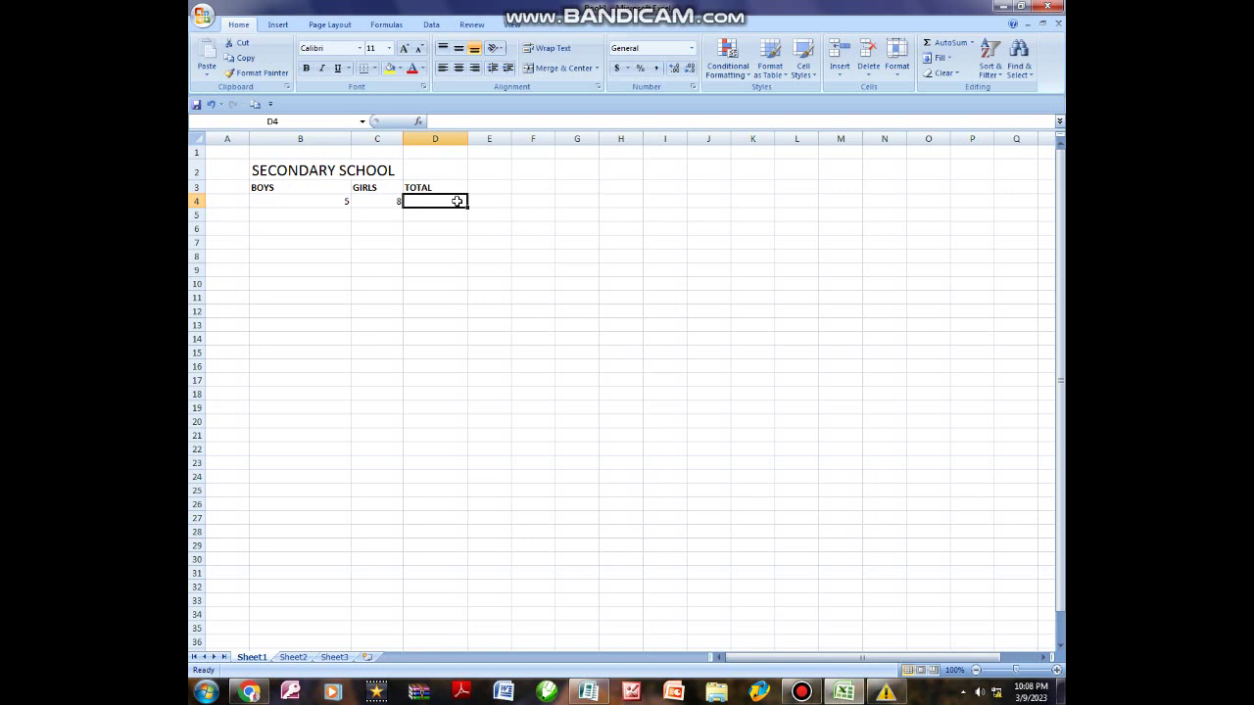
type("=SUM")
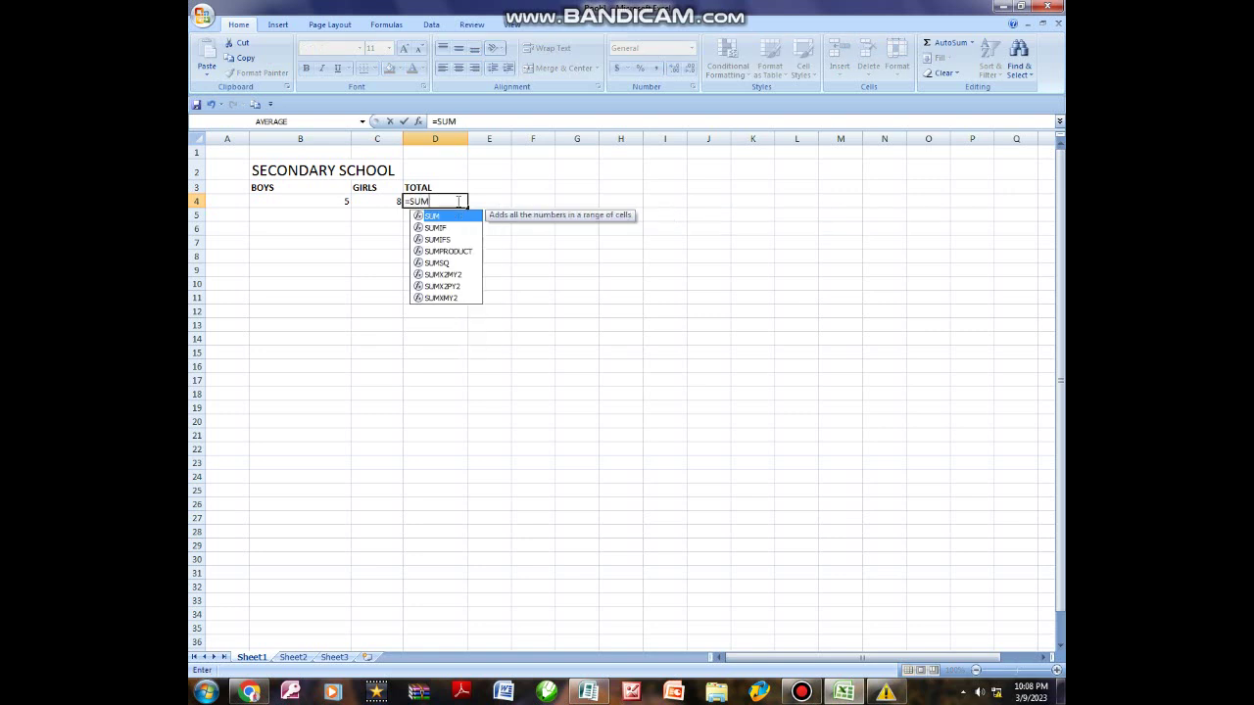
type("(")
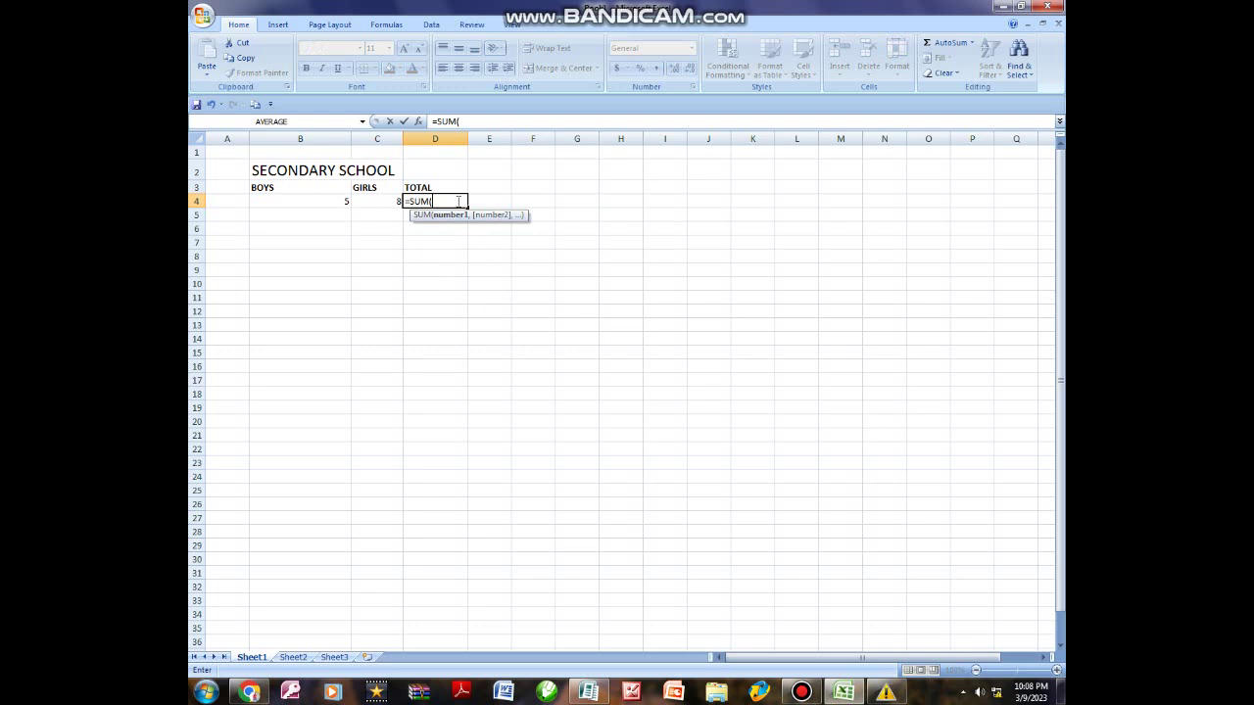
type("B4")
type(":C")
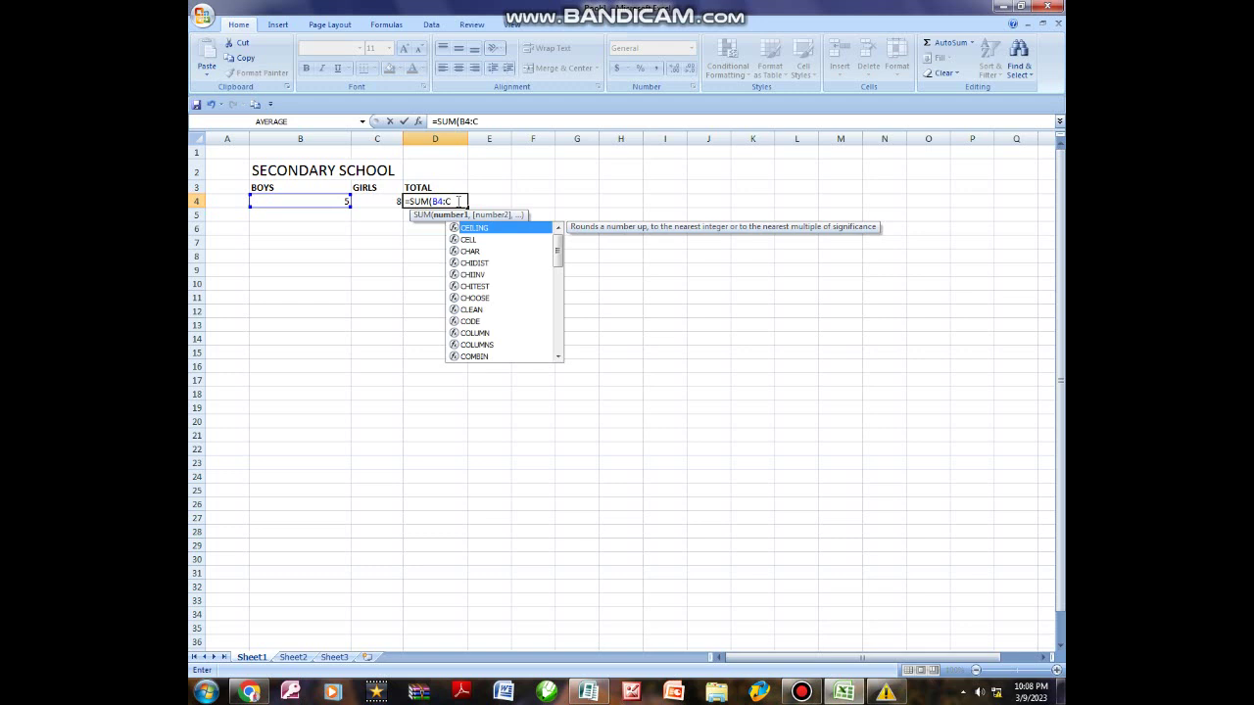
type("4")
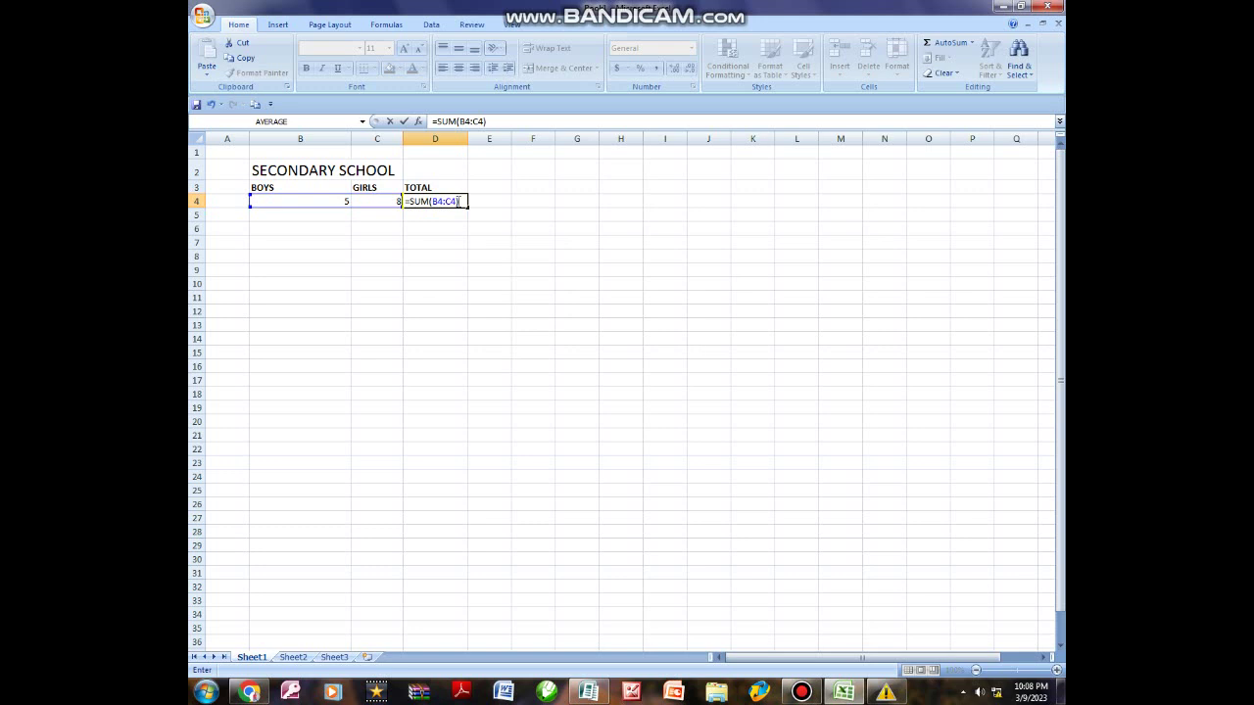
key("Return")
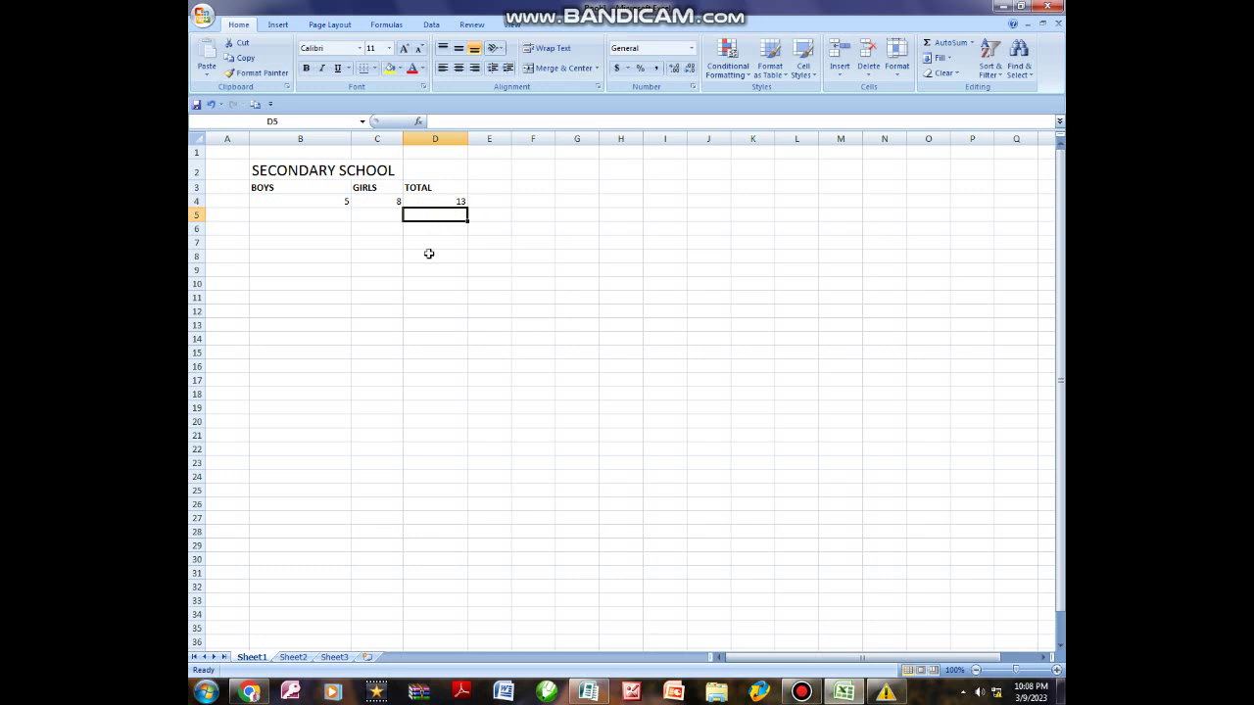
- Replace D4's formula with =SUM(B4+C4), which still shows 13
left_click(430, 201)
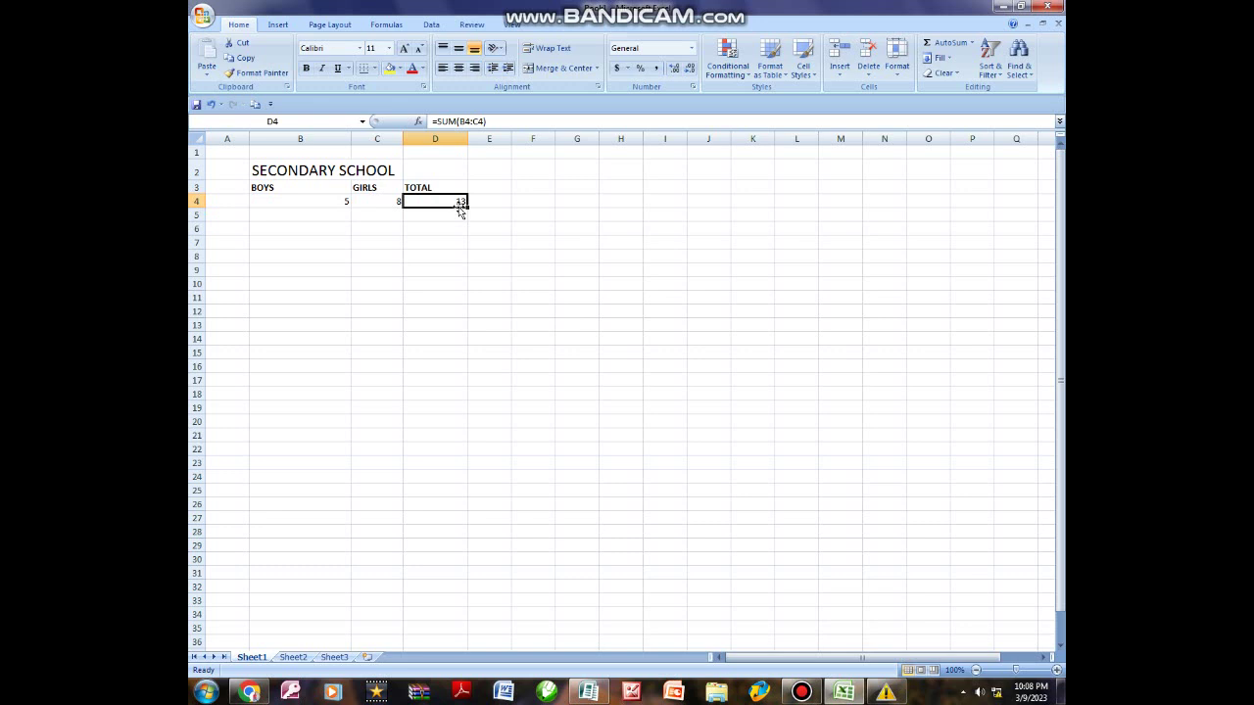
left_click_drag(430, 120, 491, 121)
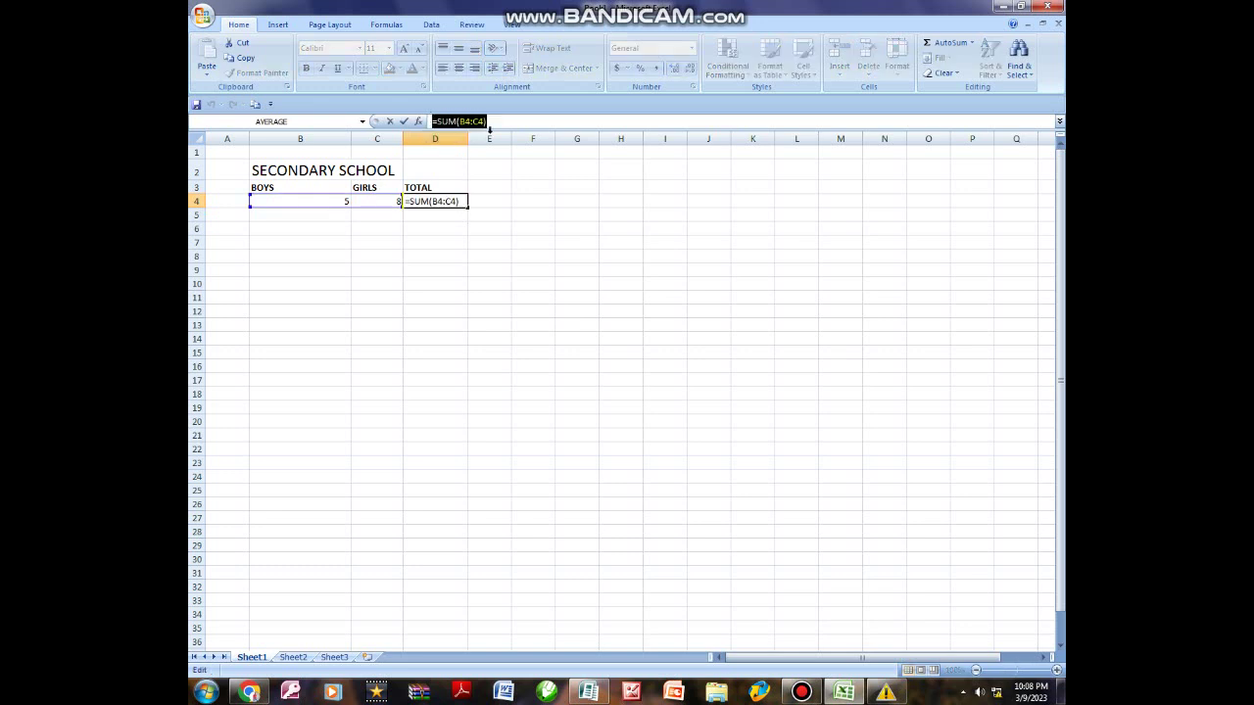
type("=")
left_click(483, 206)
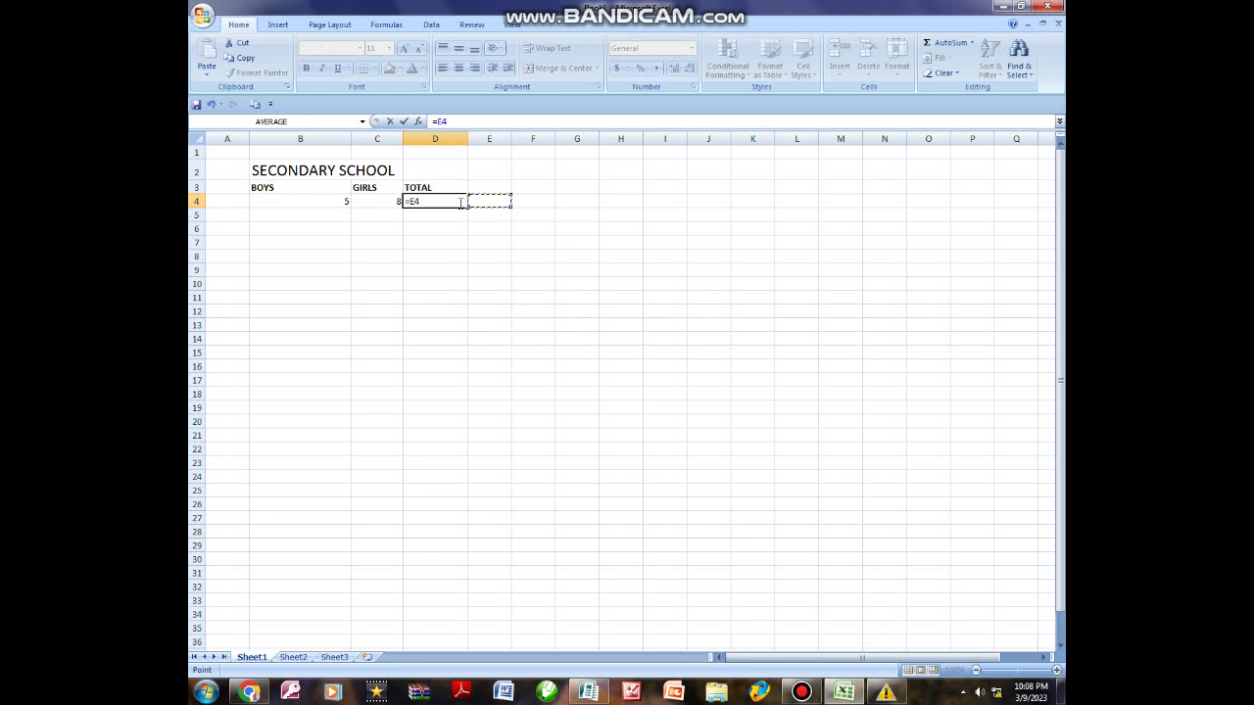
key("Escape")
key("Delete")
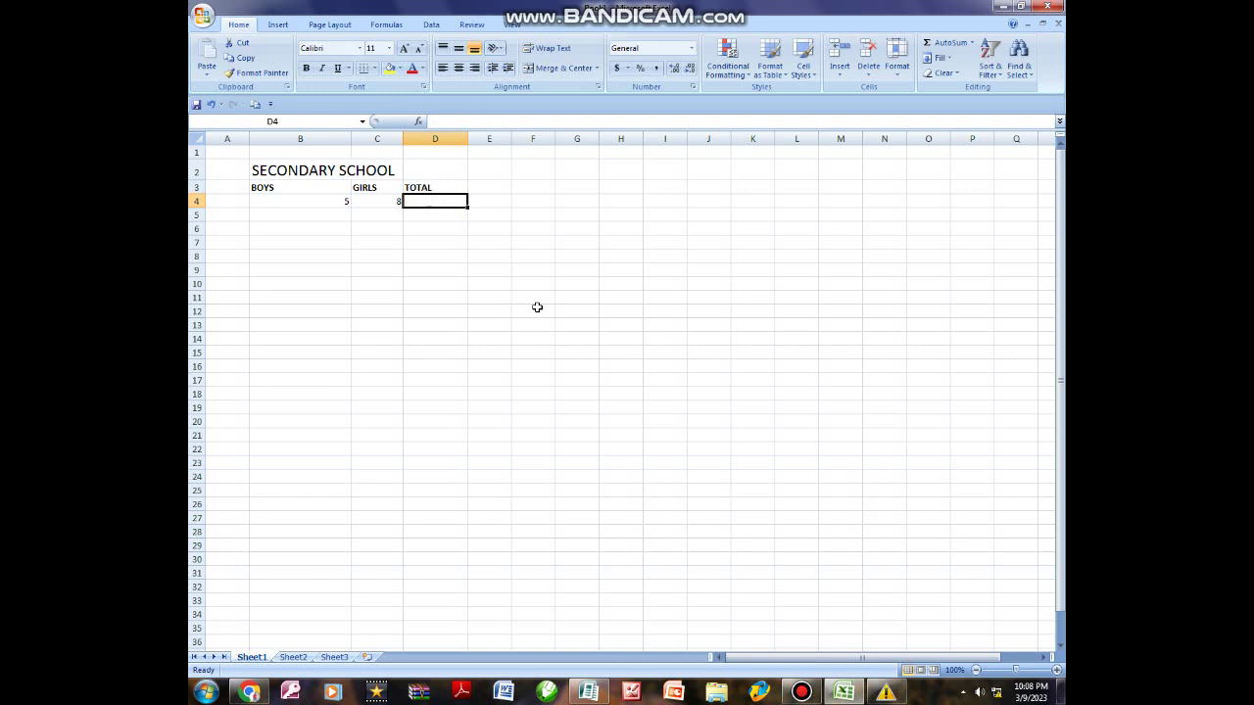
type("=SUM")
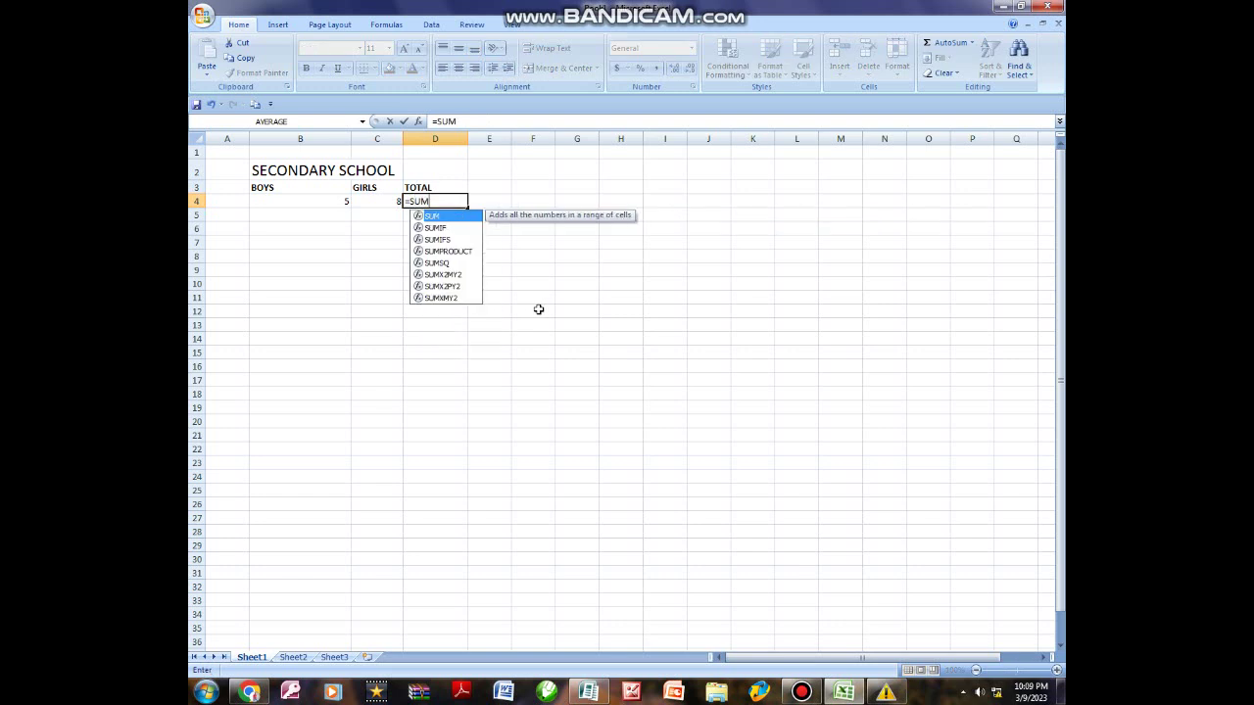
type("(")
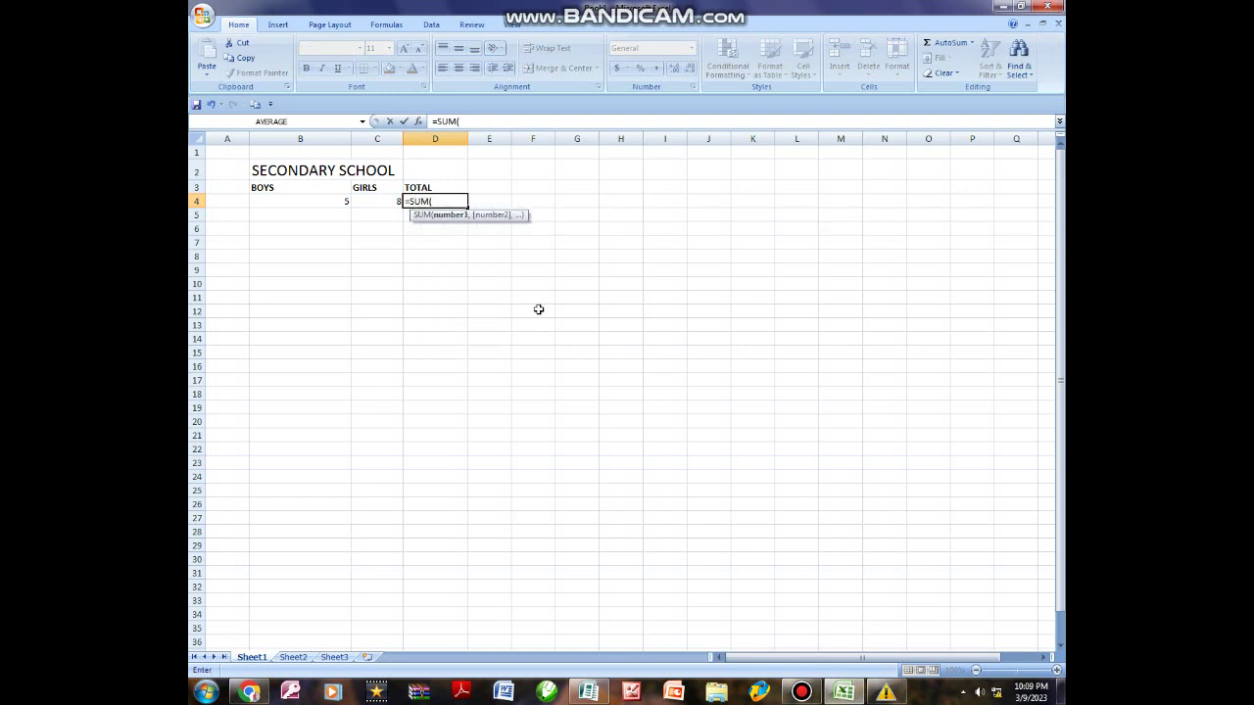
type("B4+C")
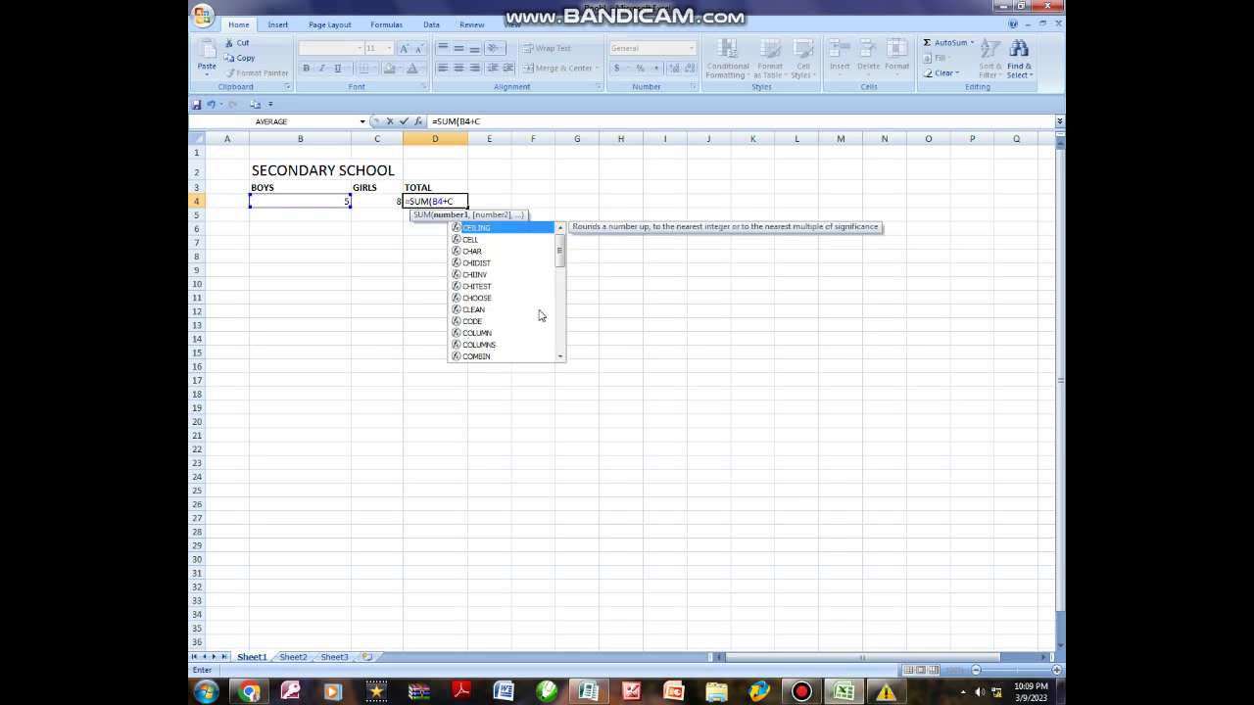
type("4)")
key("Return")
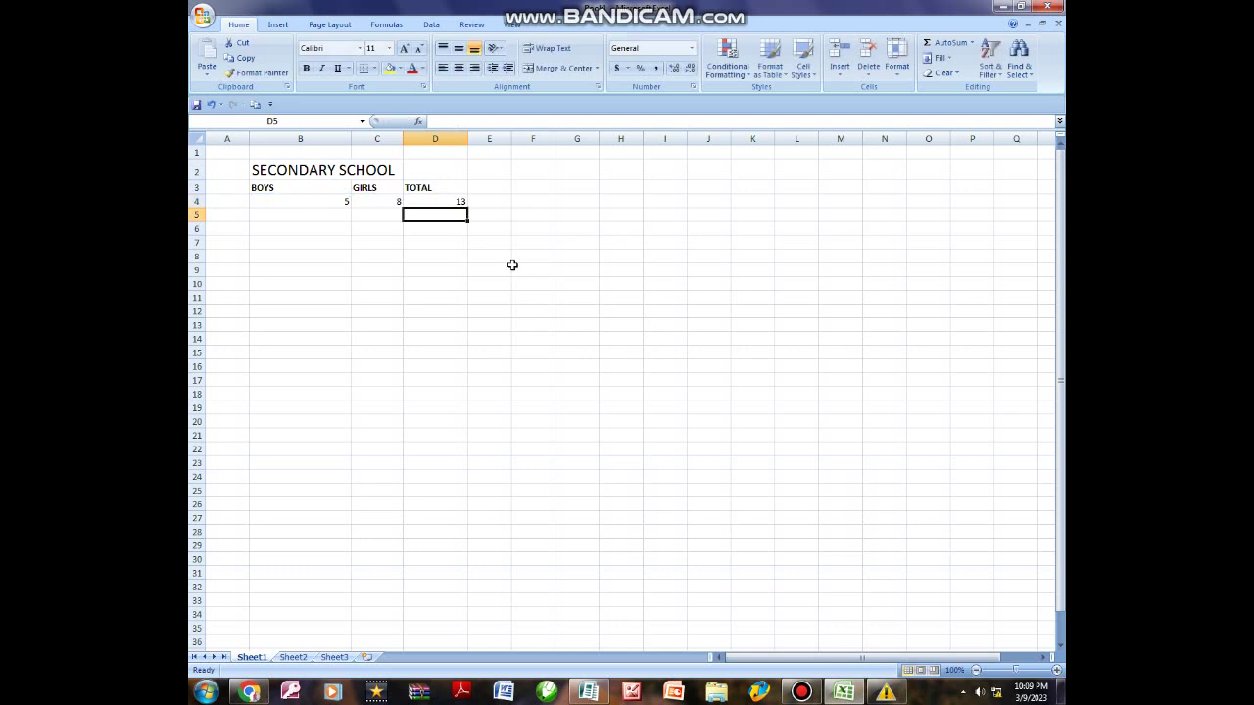
- Clear D4 and refill it with AutoSum over B4:C4, giving 13
left_click(444, 201)
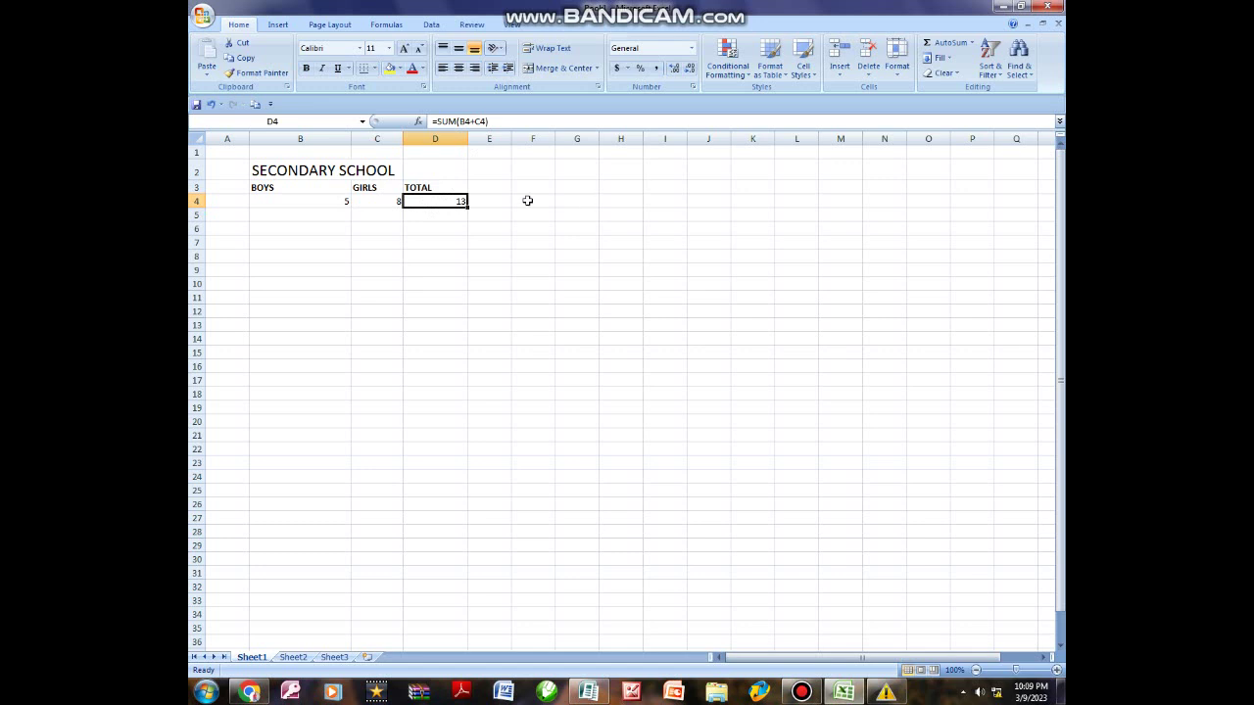
key("Delete")
left_click_drag(315, 202, 374, 201)
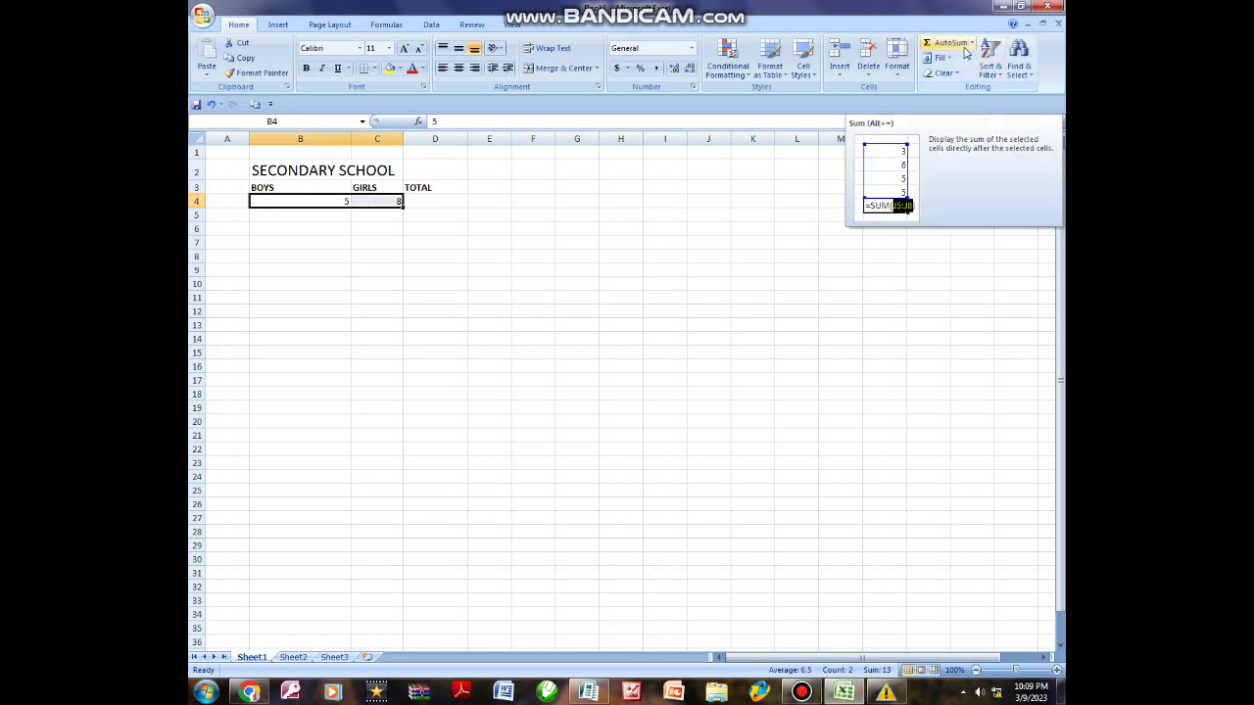
left_click(965, 52)
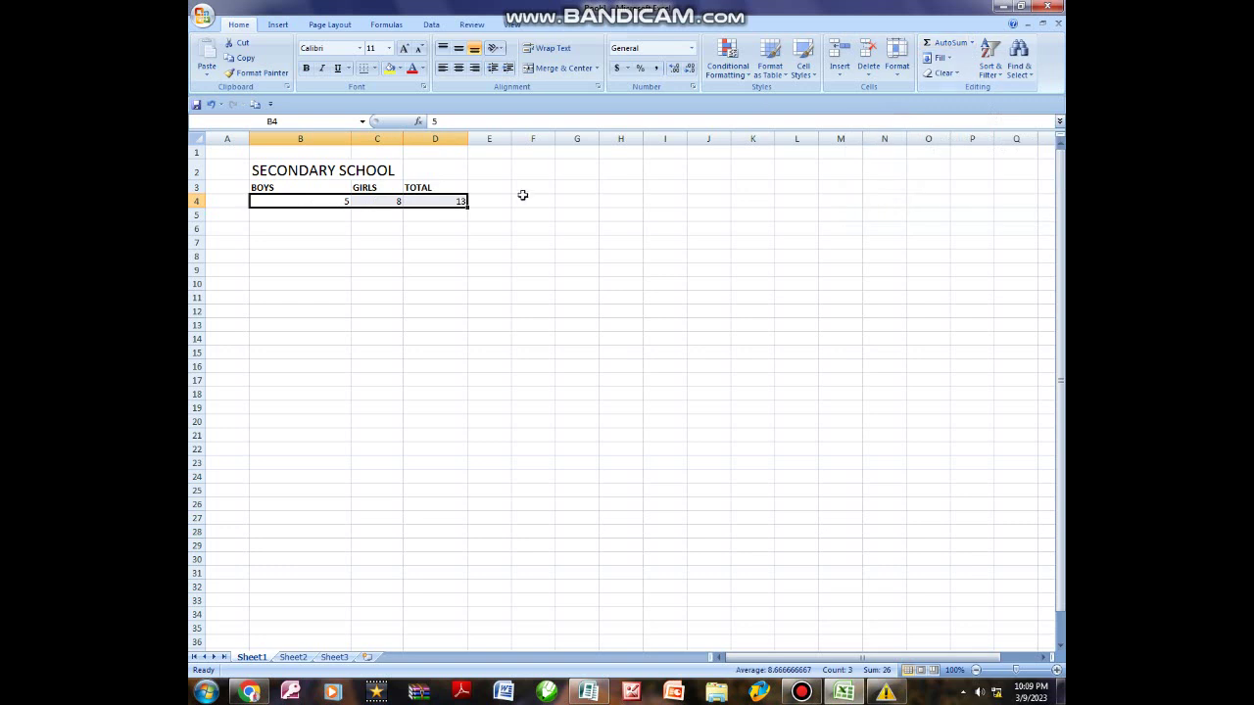
left_click(453, 201)
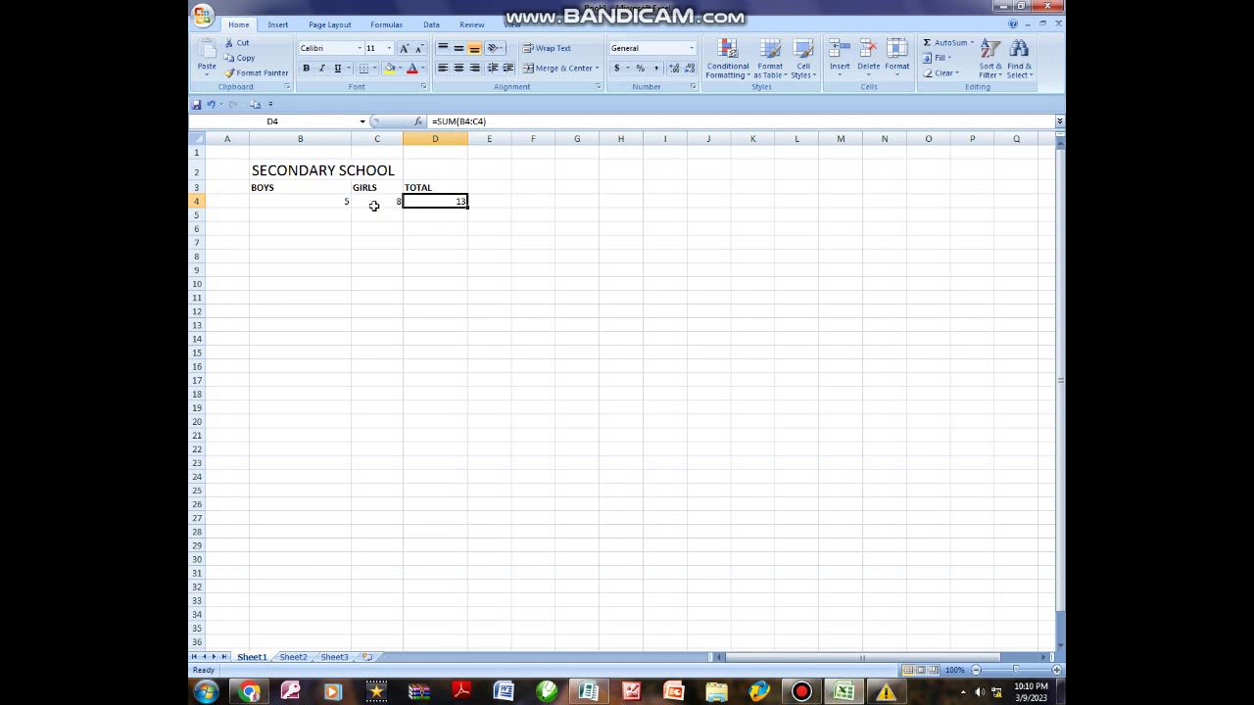
left_click(439, 215)
left_click(434, 201)
left_click_drag(468, 209, 464, 307)
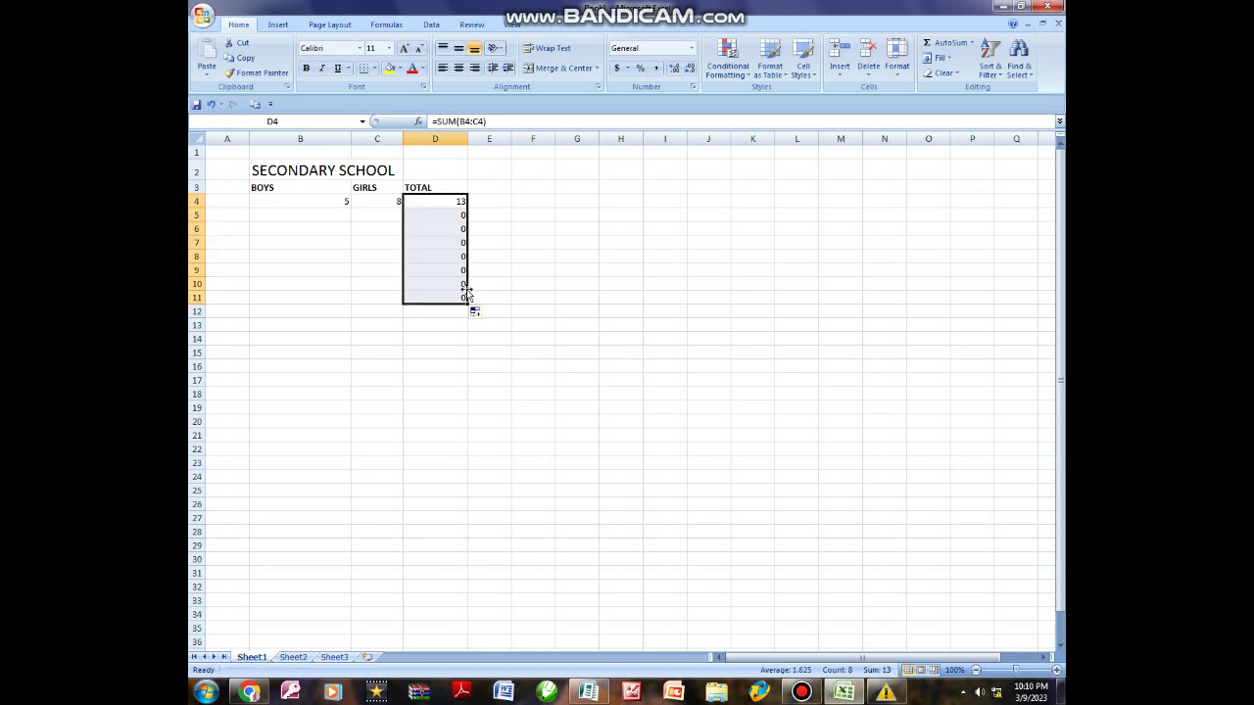
- Enter 52 and 52 in B5:C5, then 10 and 23 in B6:C6, giving totals 104 and 33
left_click(350, 215)
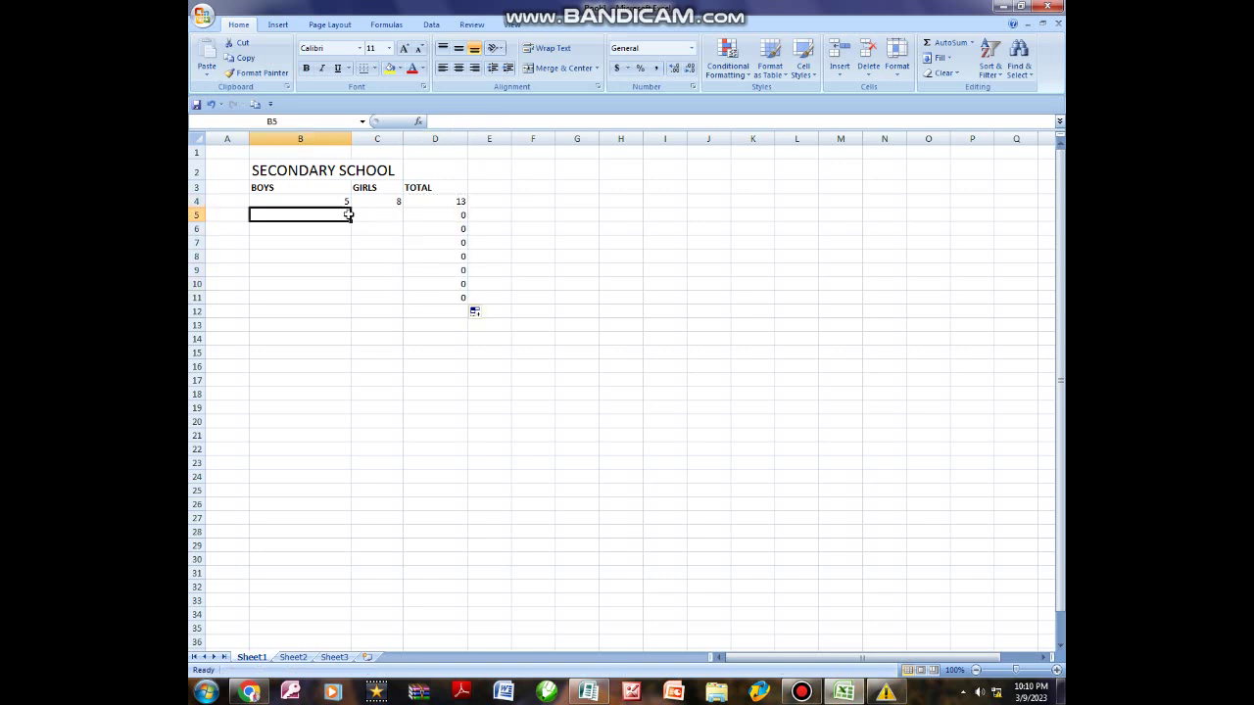
type("52")
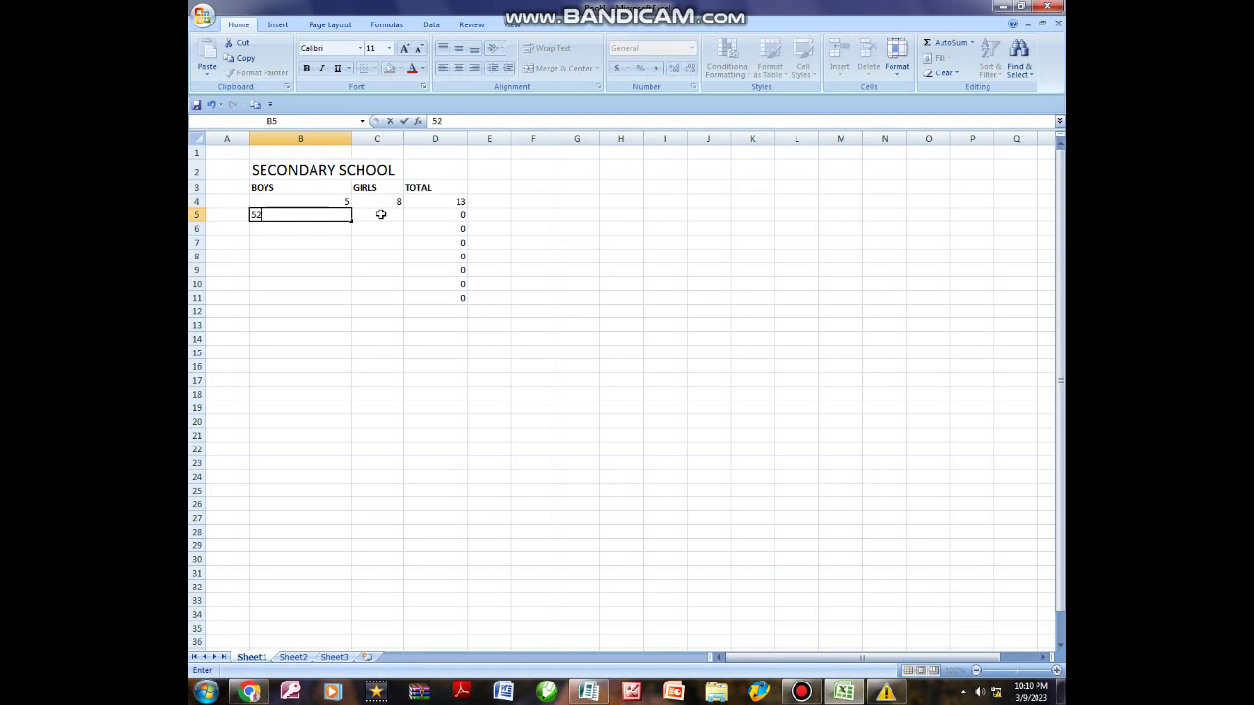
left_click(381, 214)
type("5")
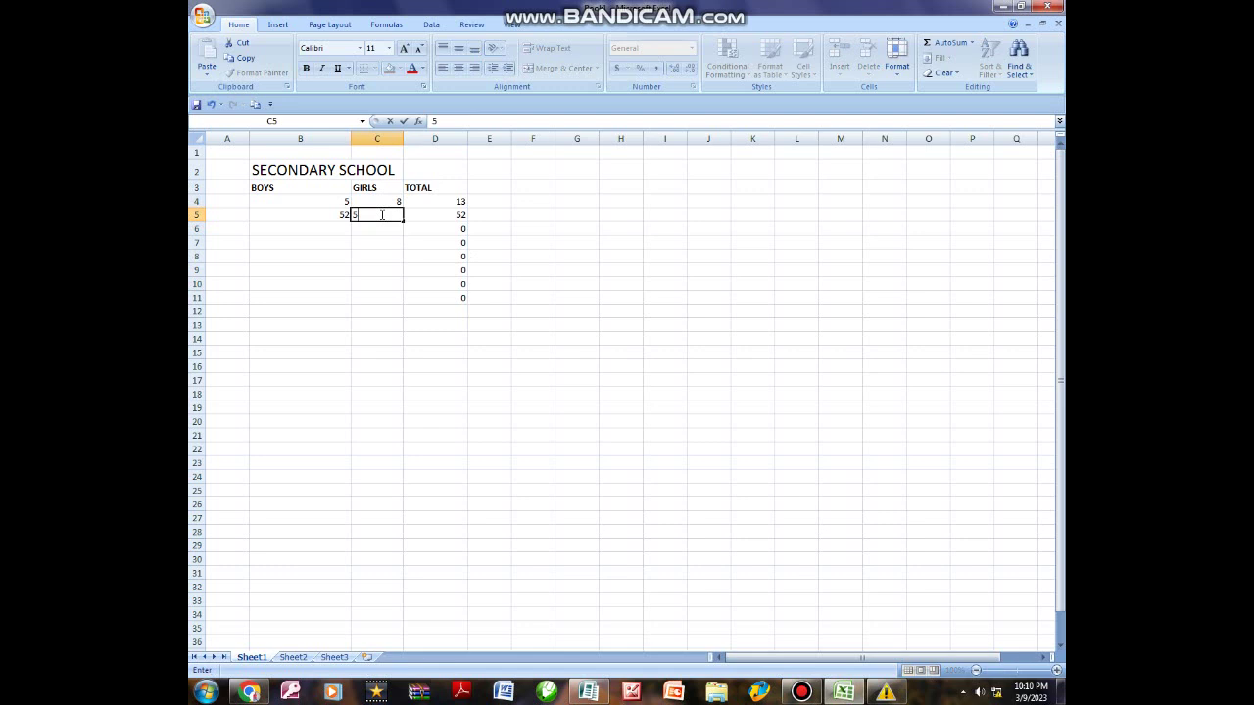
type("2")
left_click(308, 228)
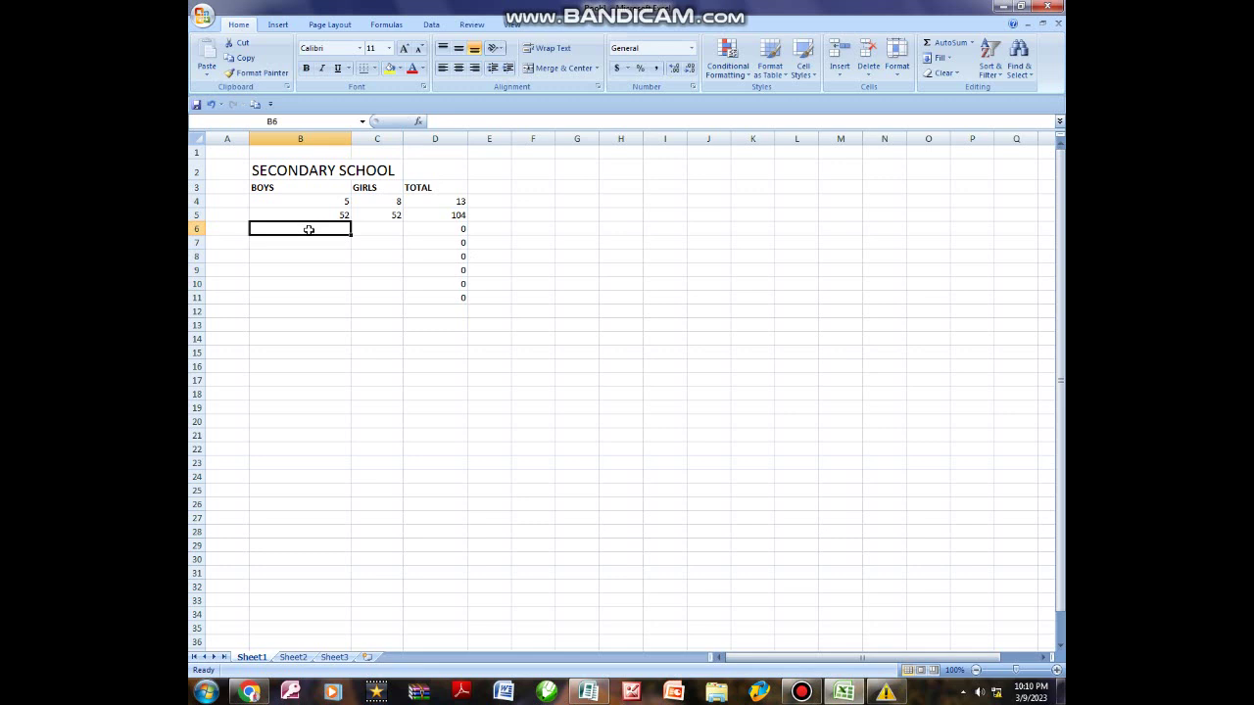
type("10")
left_click(378, 229)
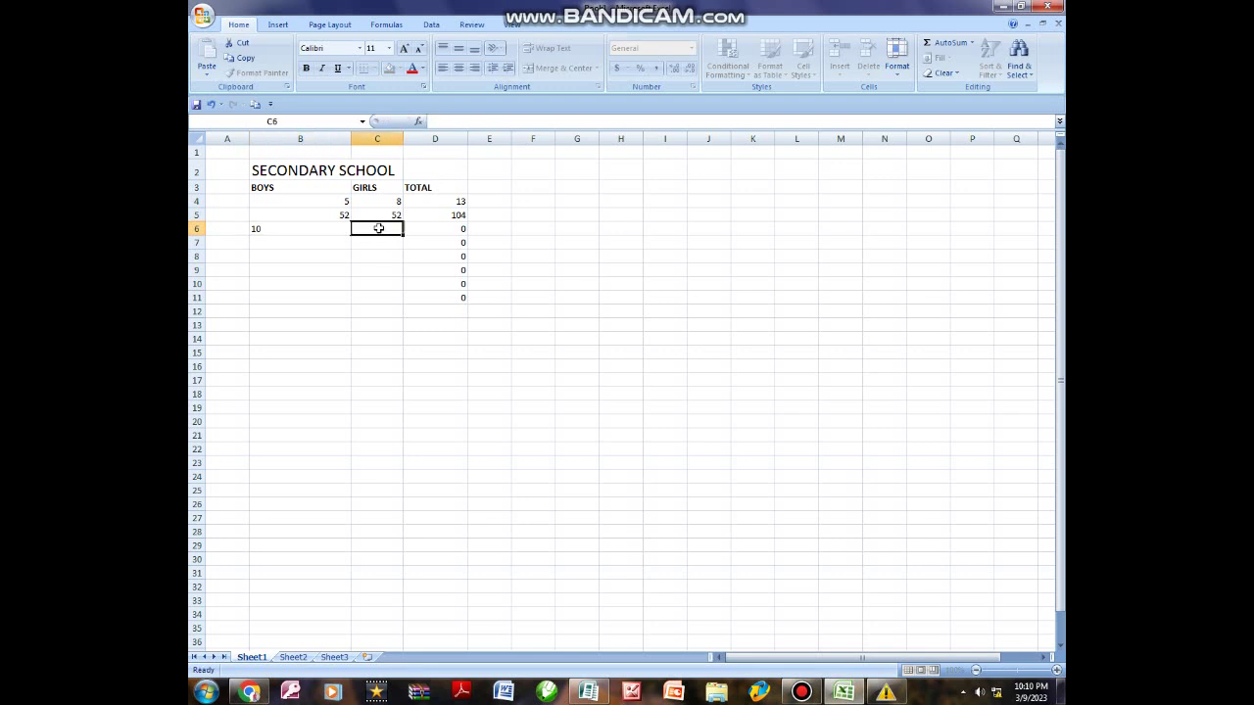
type("23")
left_click(413, 228)
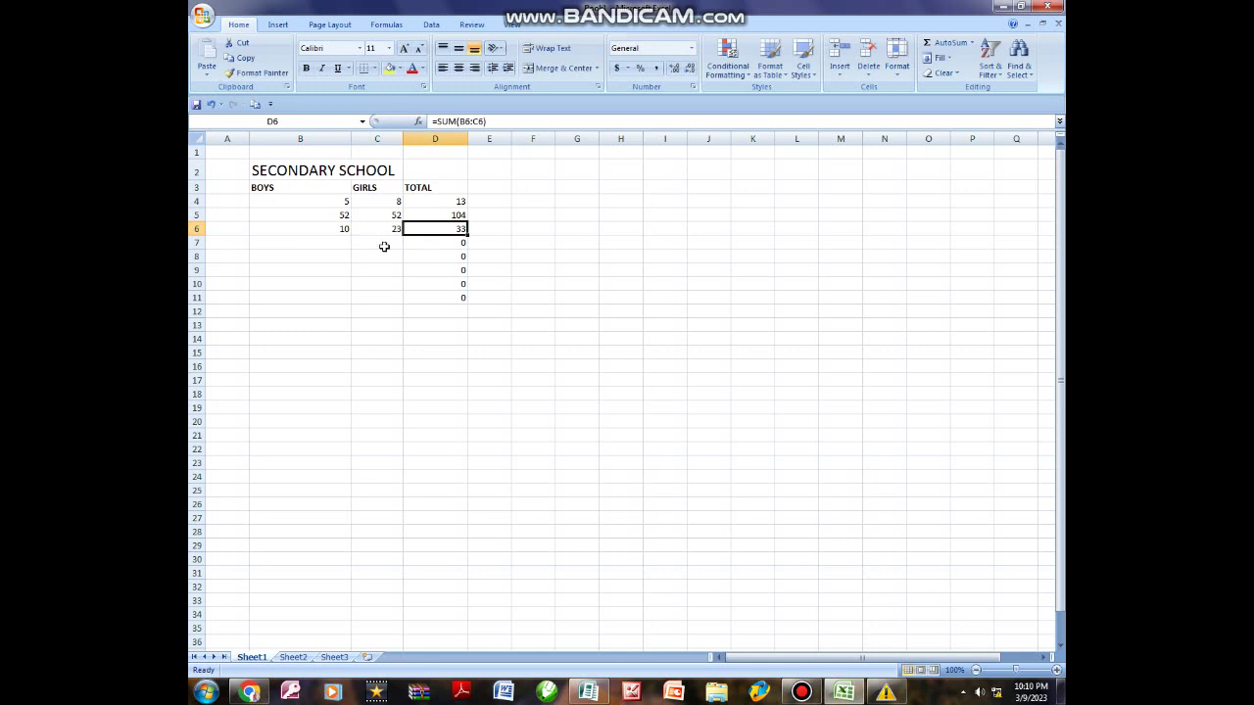
left_click(373, 244)
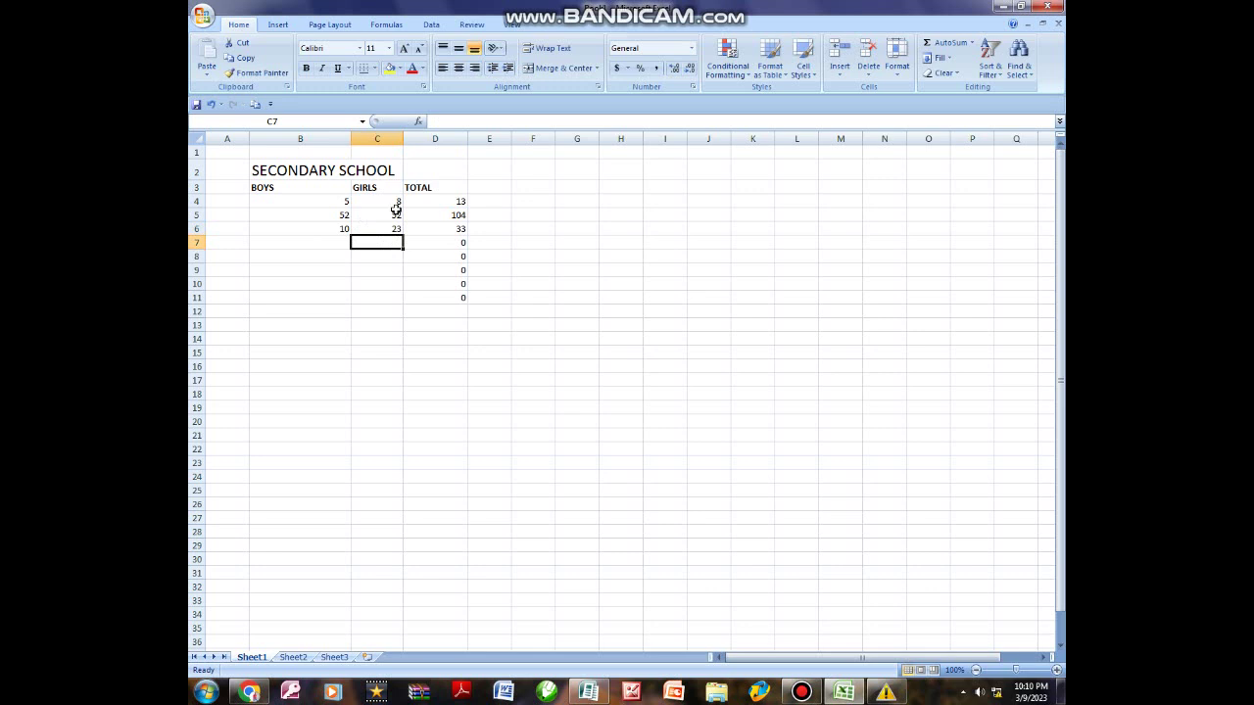
- Type 8 in G4 and 2 in H4, then start a =SUM( formula in I4
left_click(623, 201)
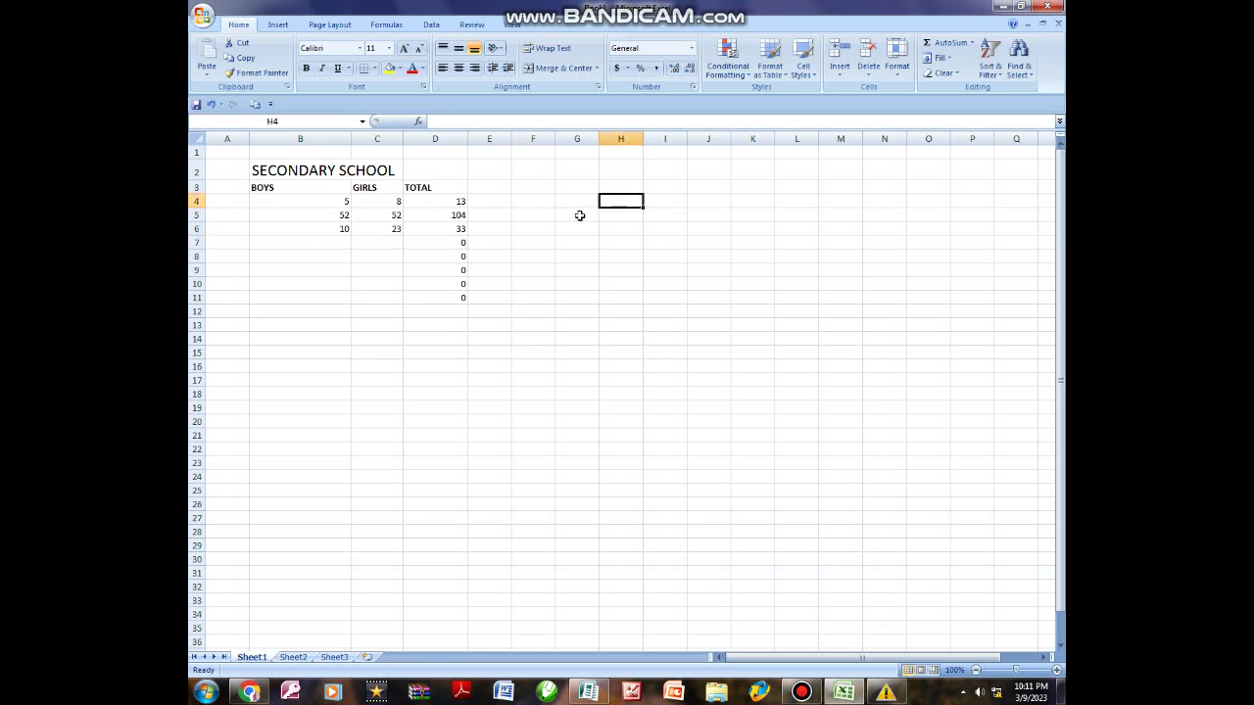
left_click(563, 201)
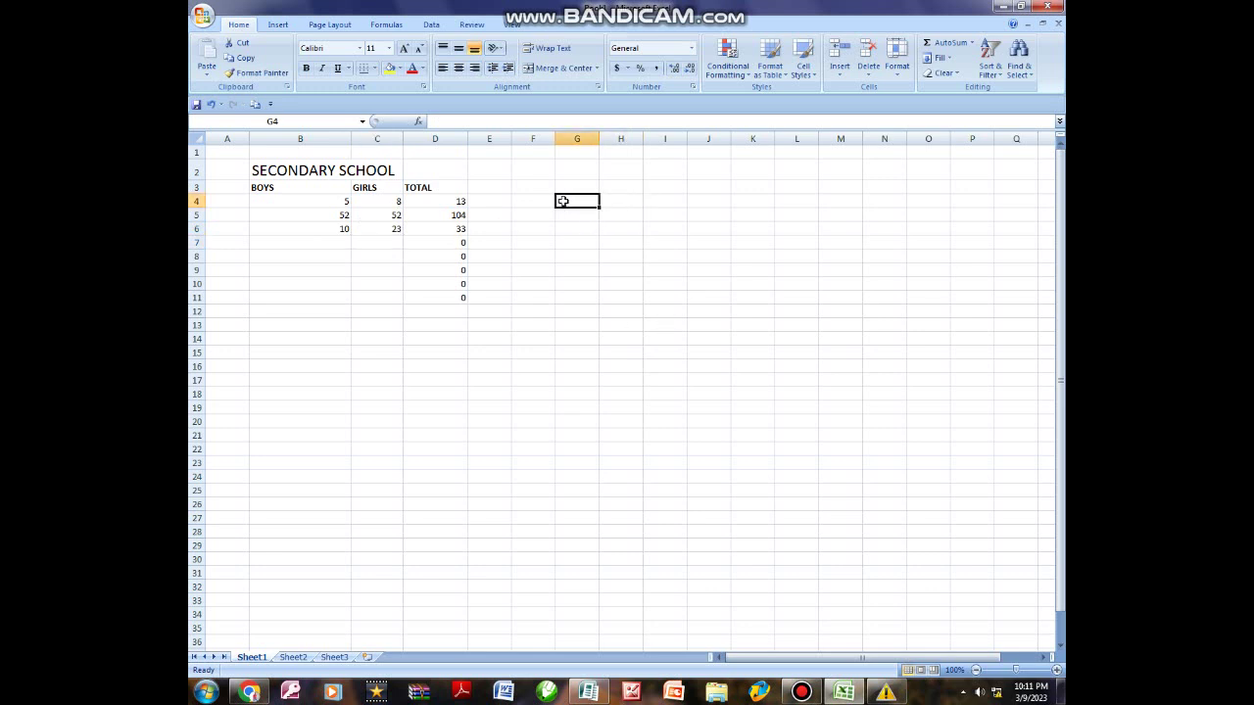
type("8")
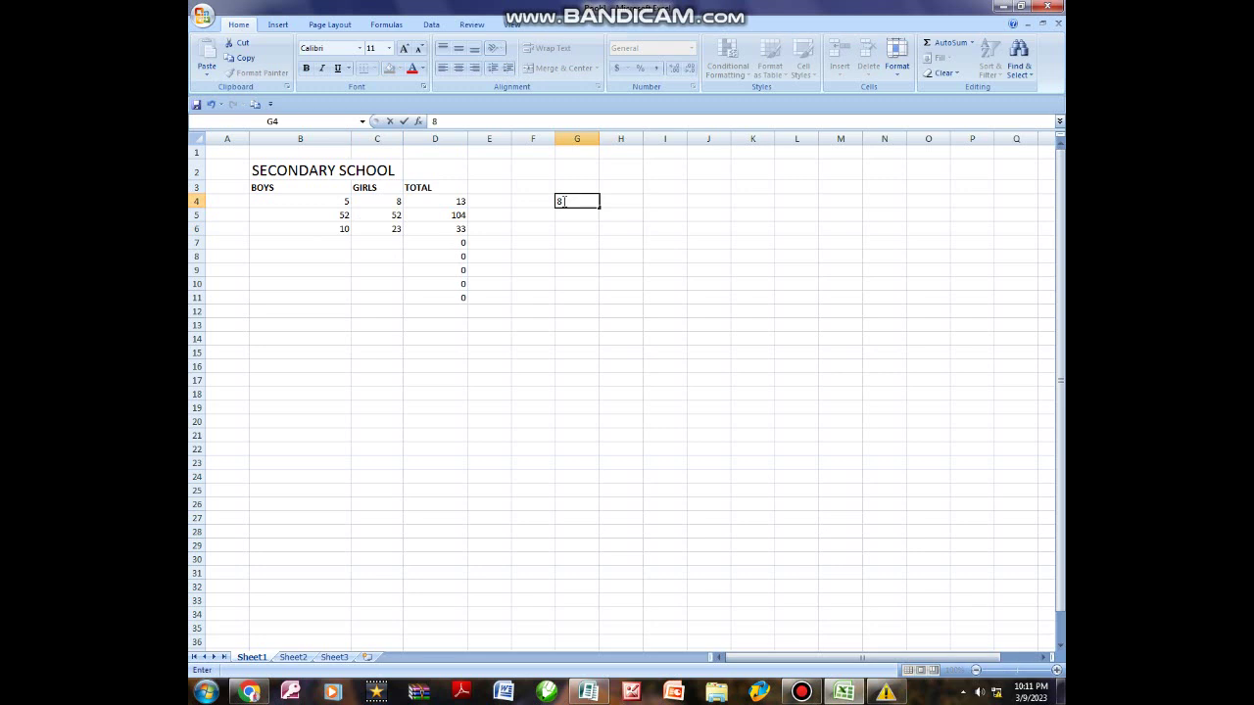
left_click(609, 201)
type("2")
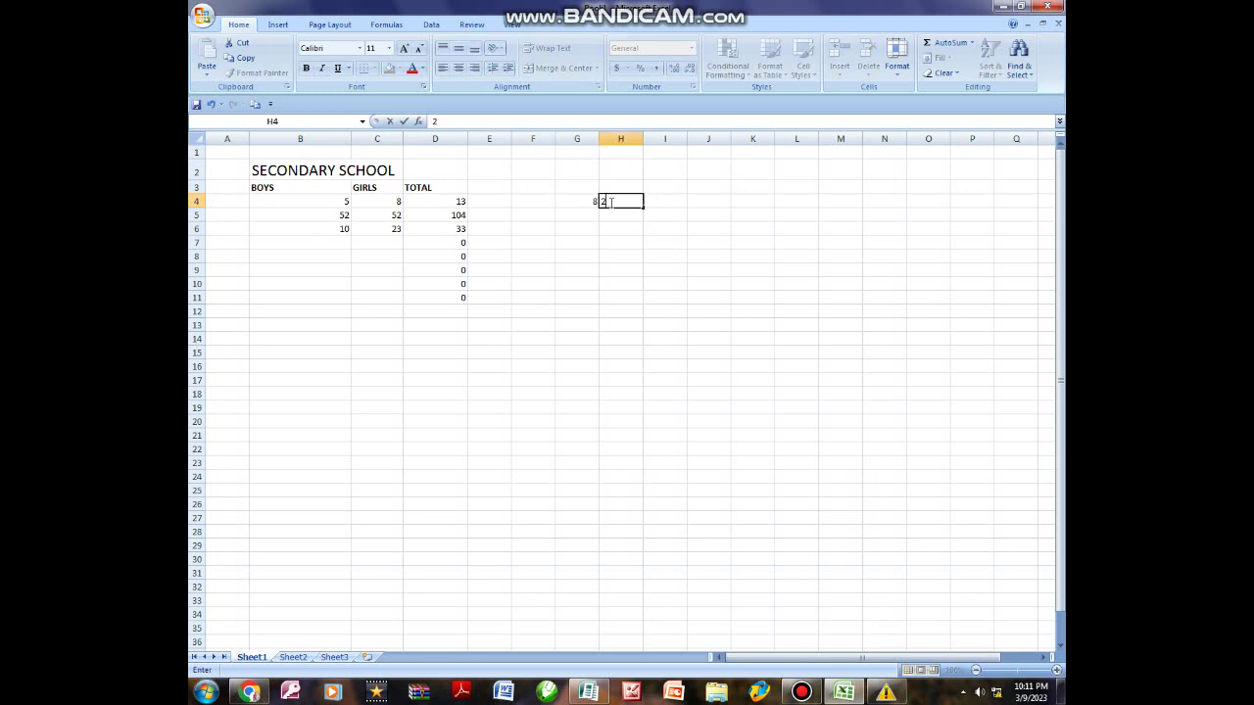
left_click(678, 201)
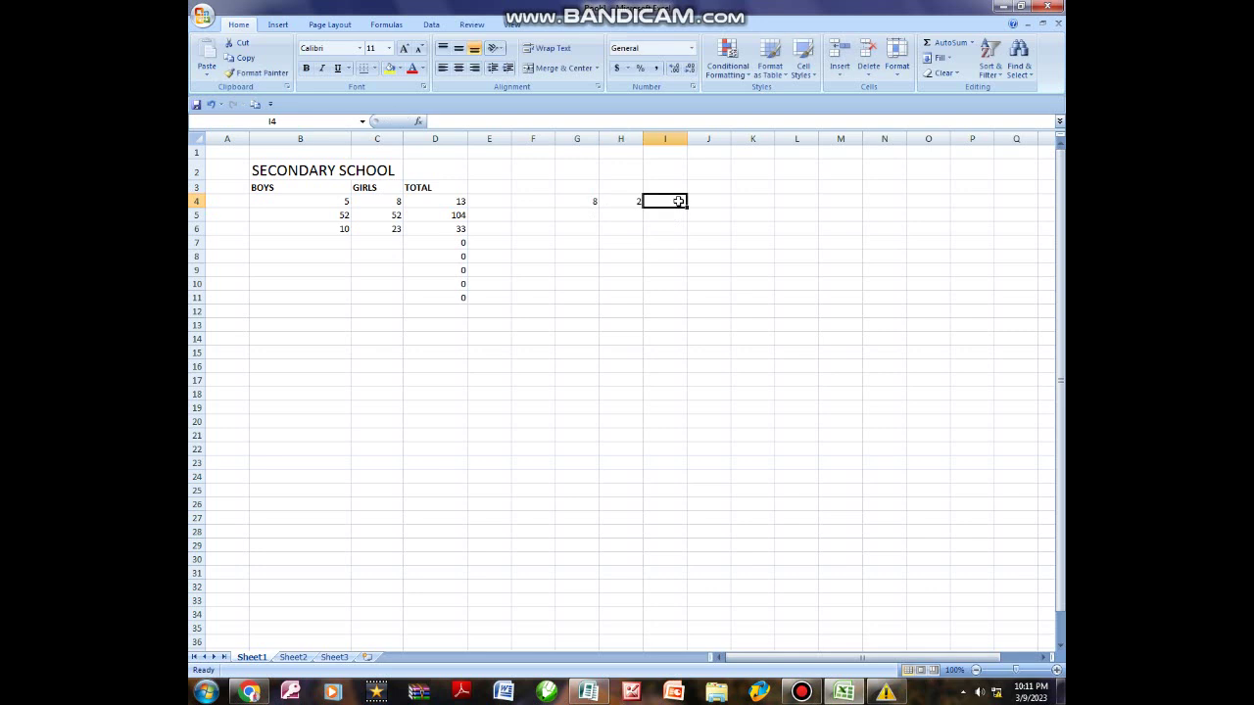
type("=SUM")
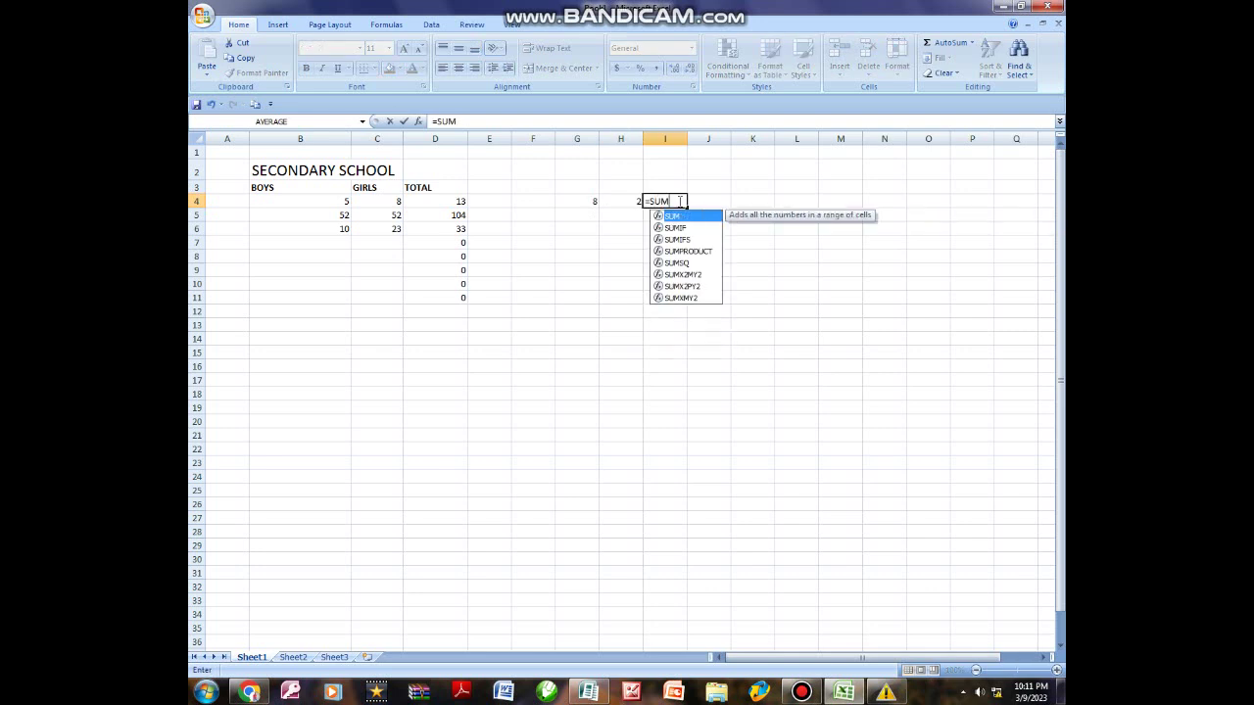
type("(")
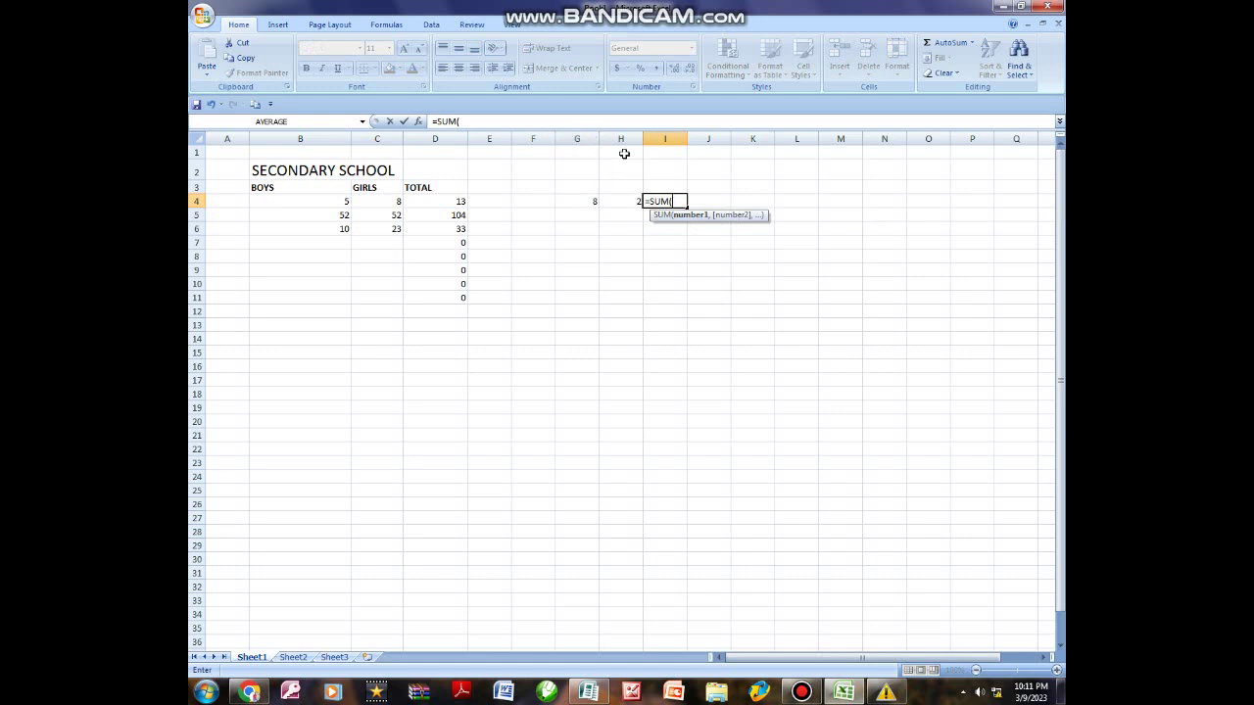
- Complete I4 as =SUM(G4-H4) so it shows 6
type("G")
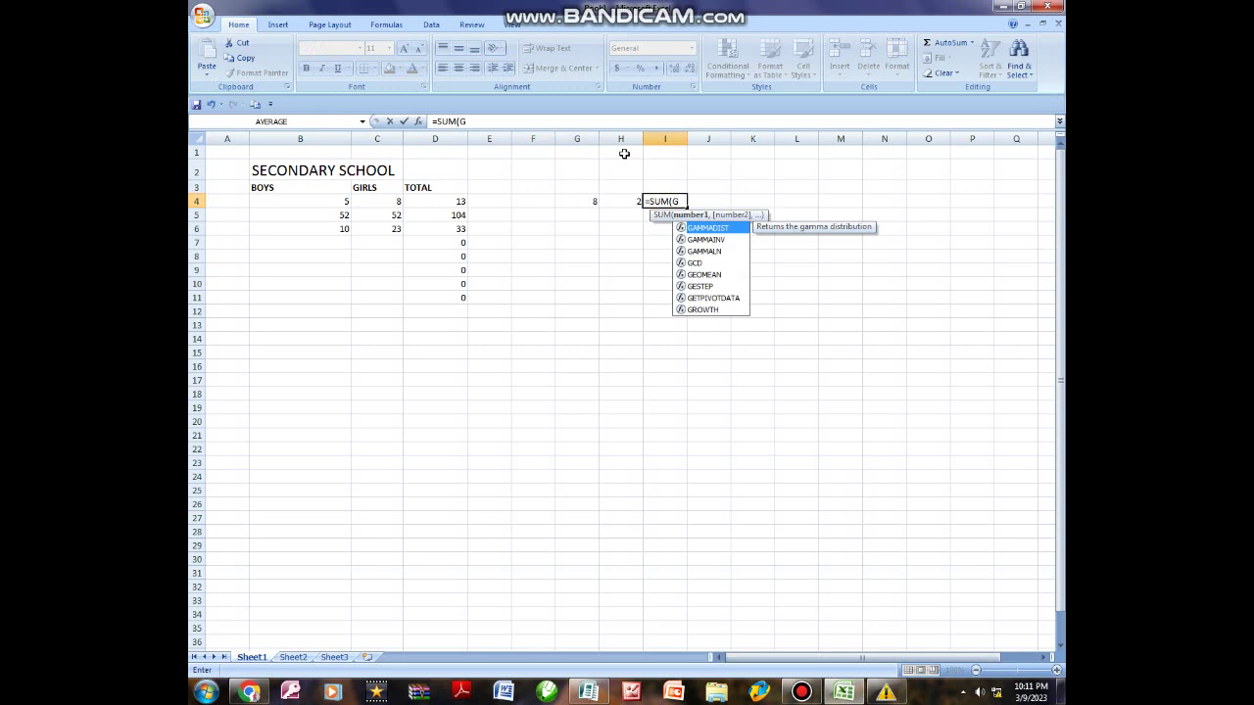
type("4")
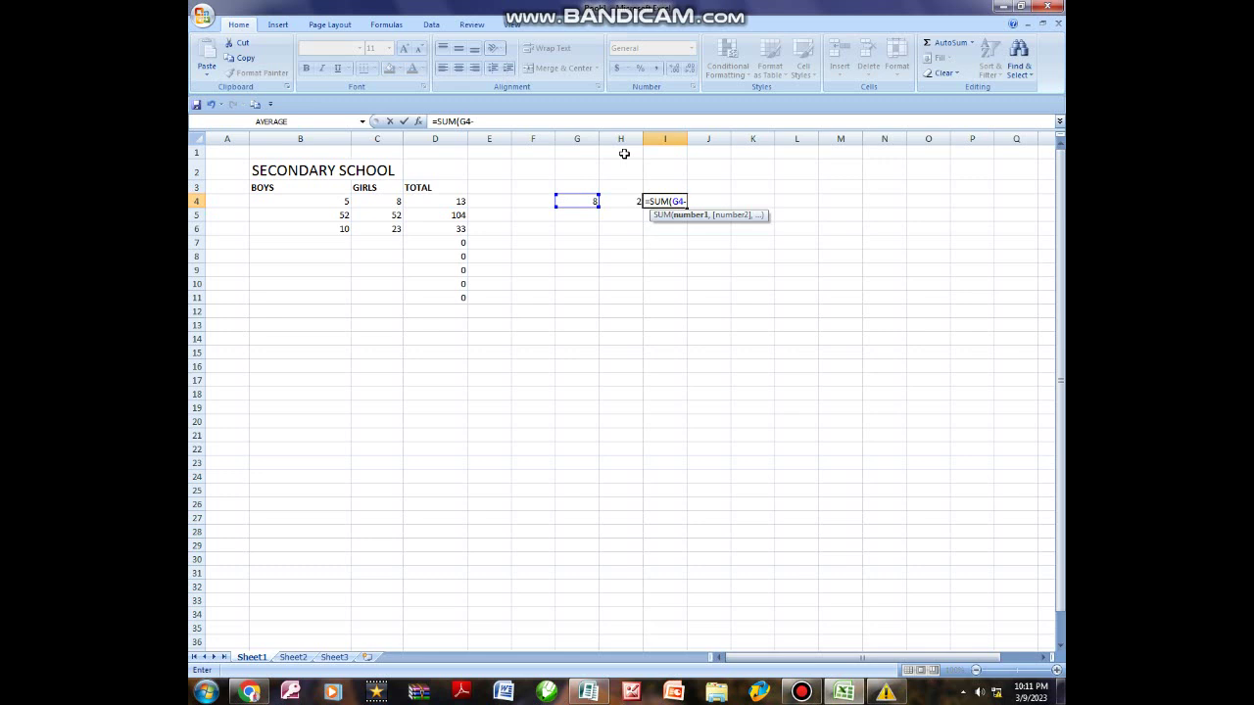
type("-H4")
key("Return")
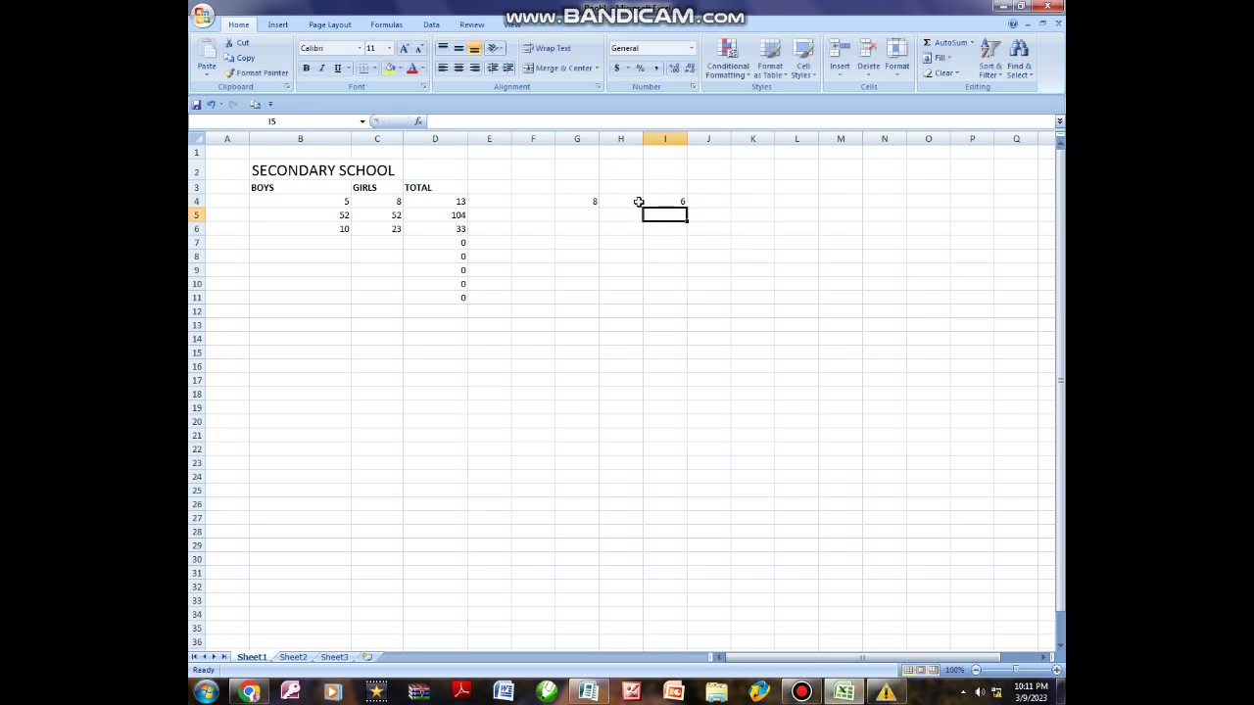
left_click(678, 203)
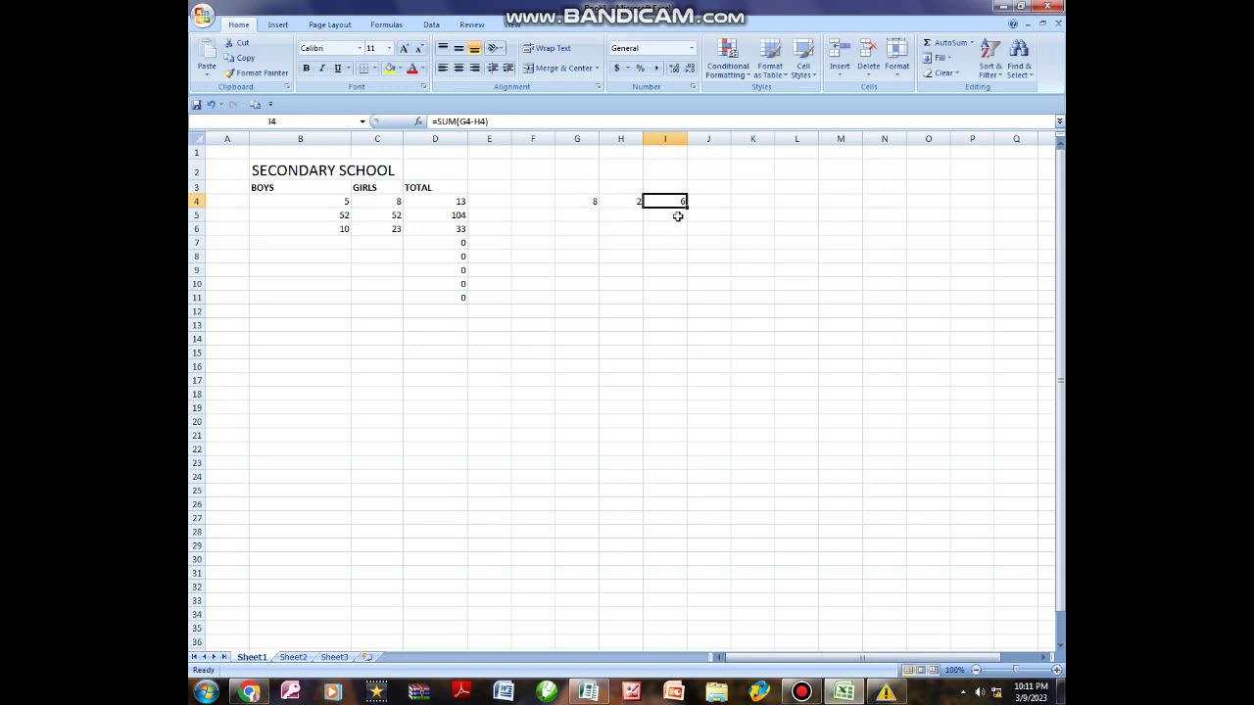
left_click(751, 201)
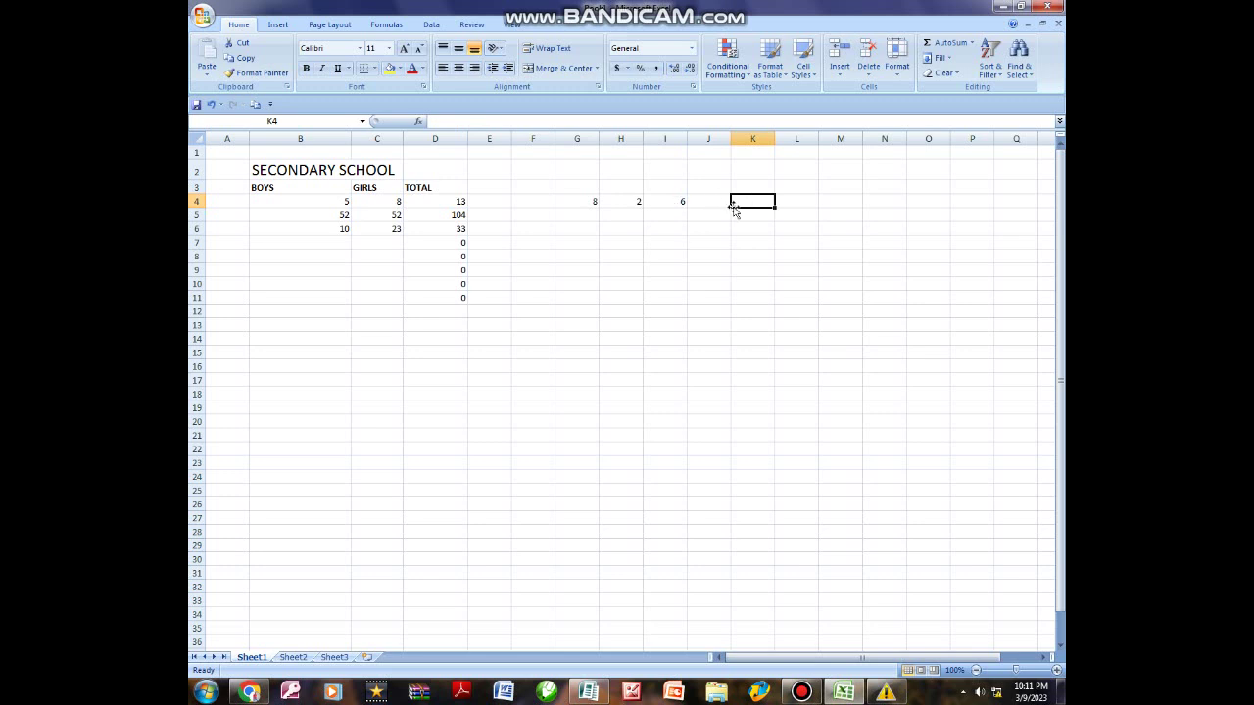
- Clear I4 and enter =SUM(G4*H4), showing 16
left_click(681, 200)
key("Delete")
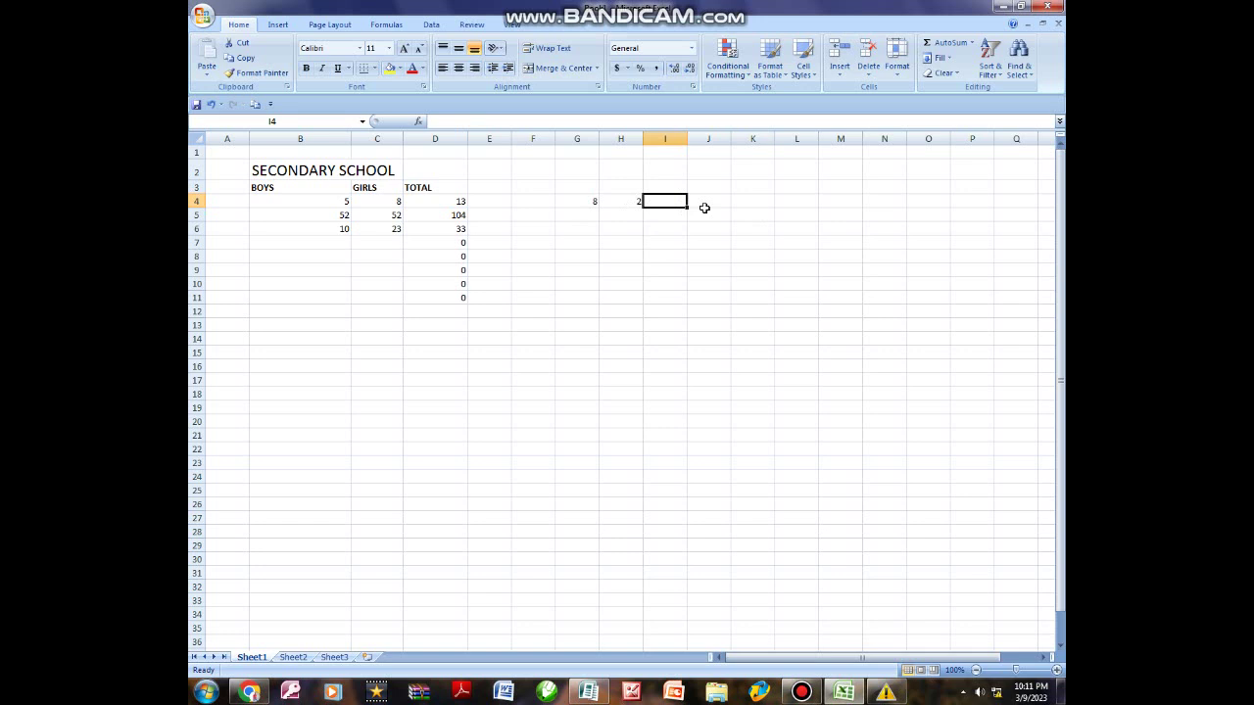
type("=SUM")
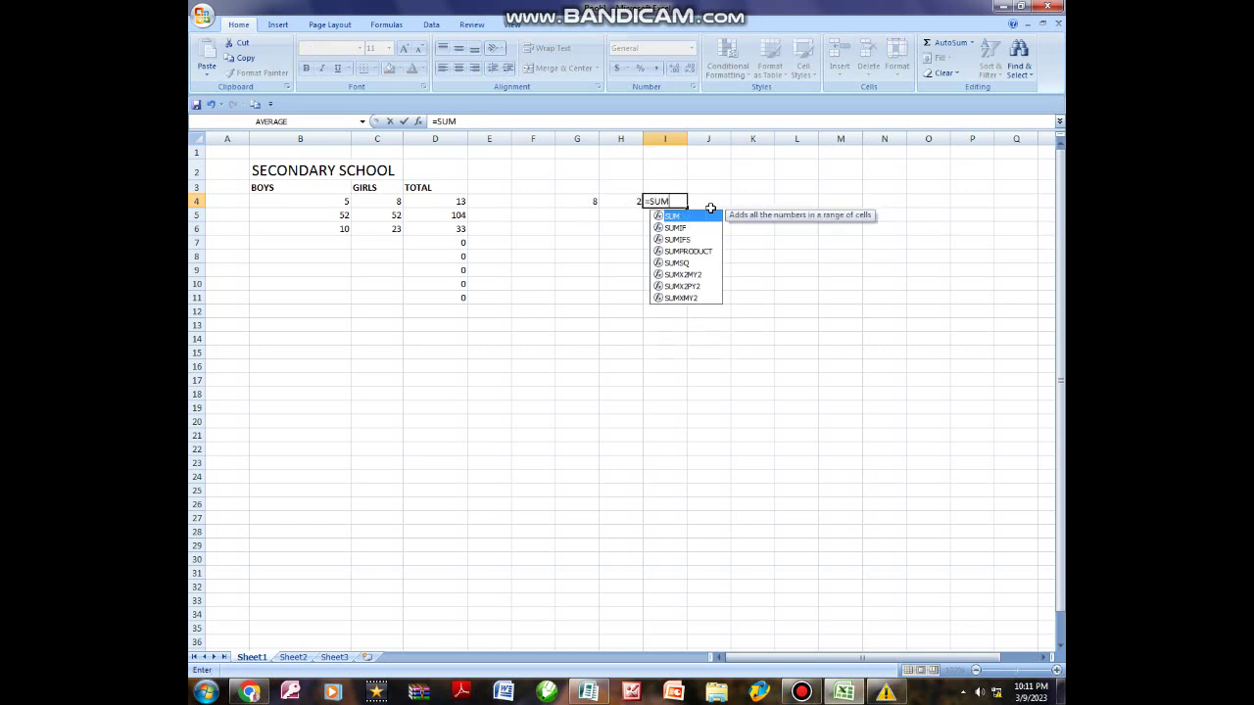
type("(")
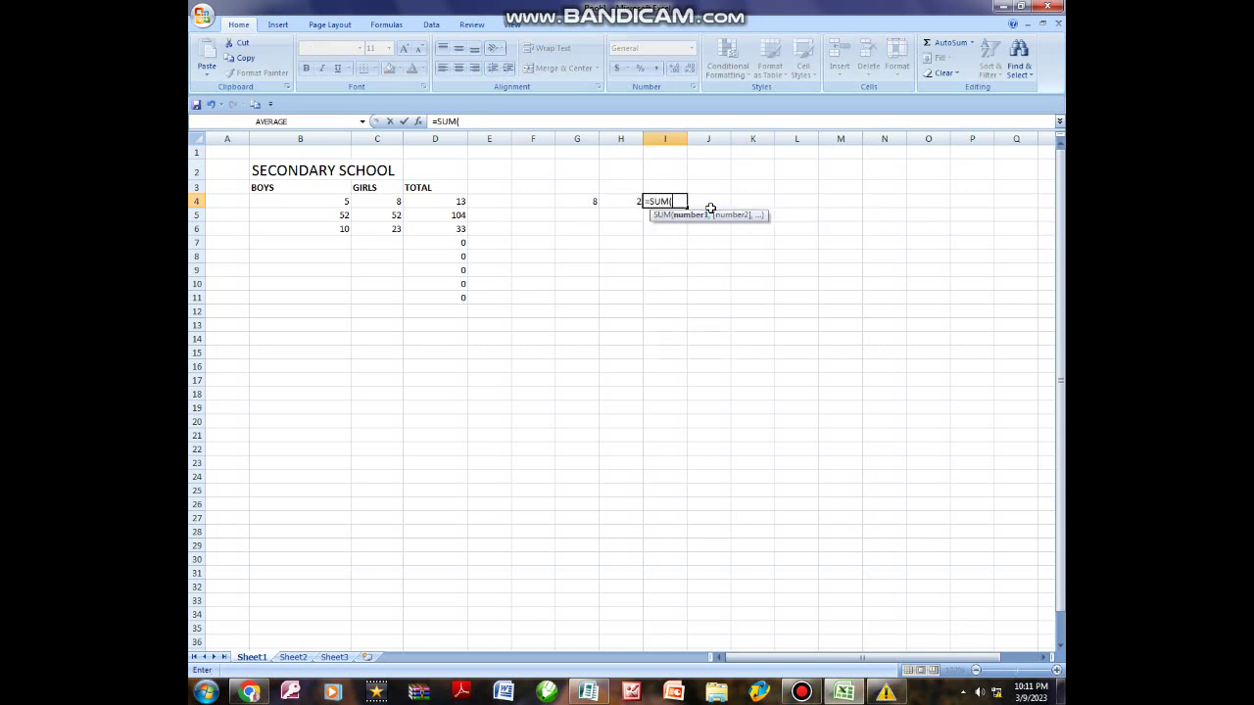
type("G4*H4")
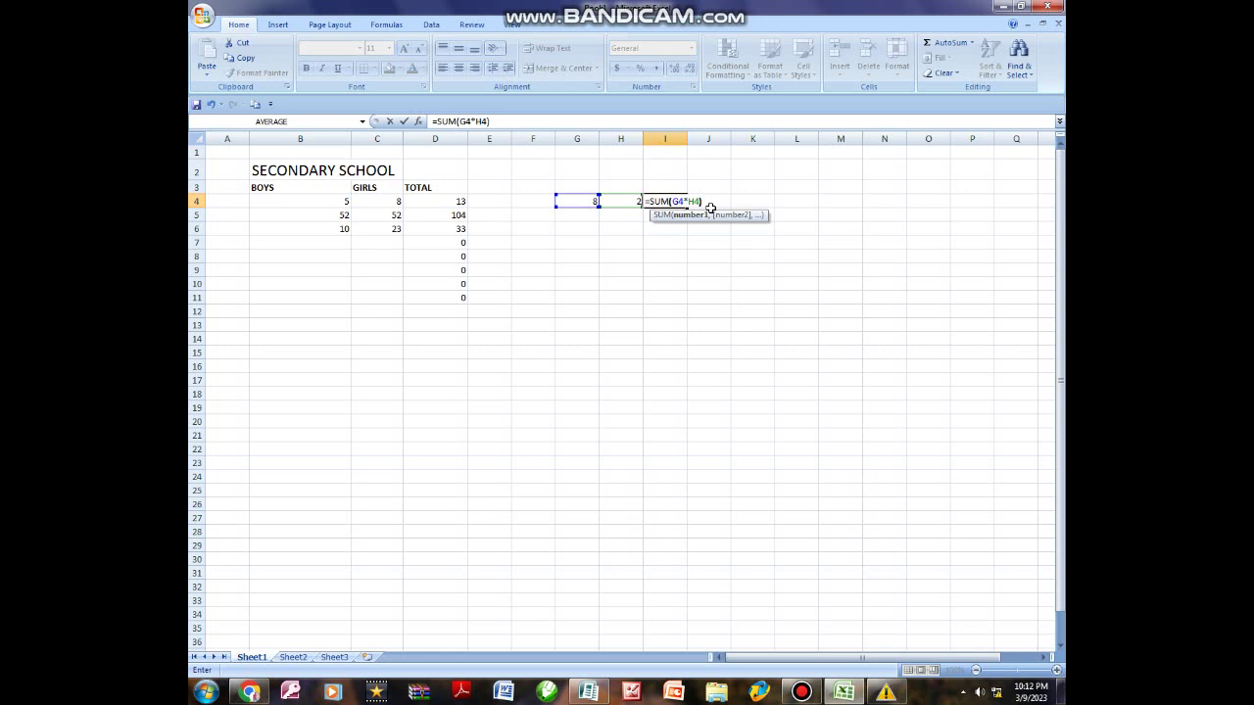
key("Return")
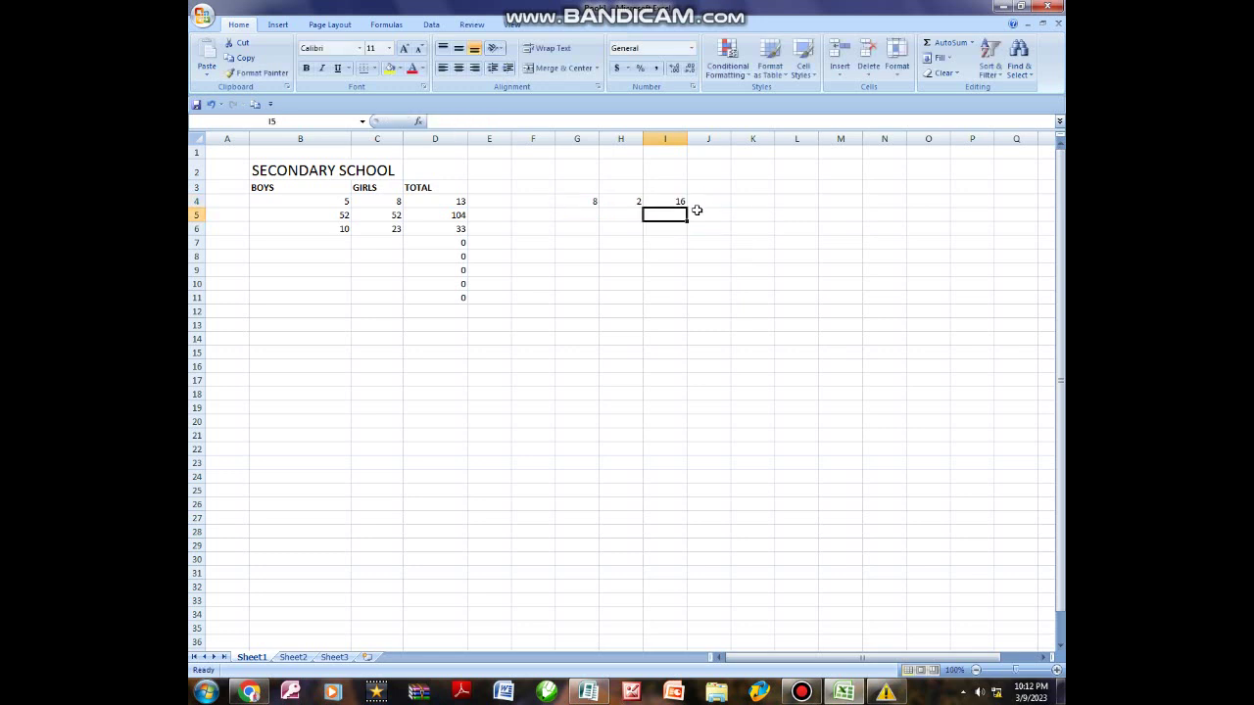
- Review I4's =SUM(G4*H4) in the formula bar and leave it unchanged at 16
left_click(672, 203)
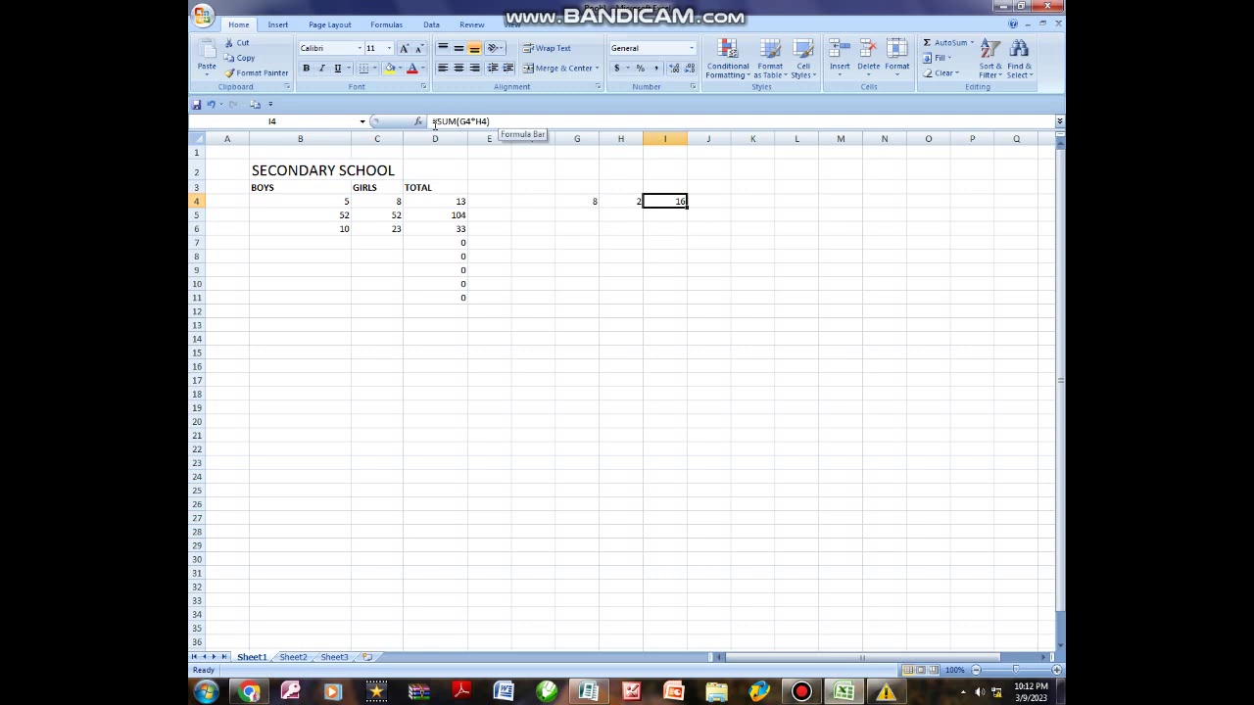
left_click_drag(435, 125, 495, 125)
left_click(514, 121)
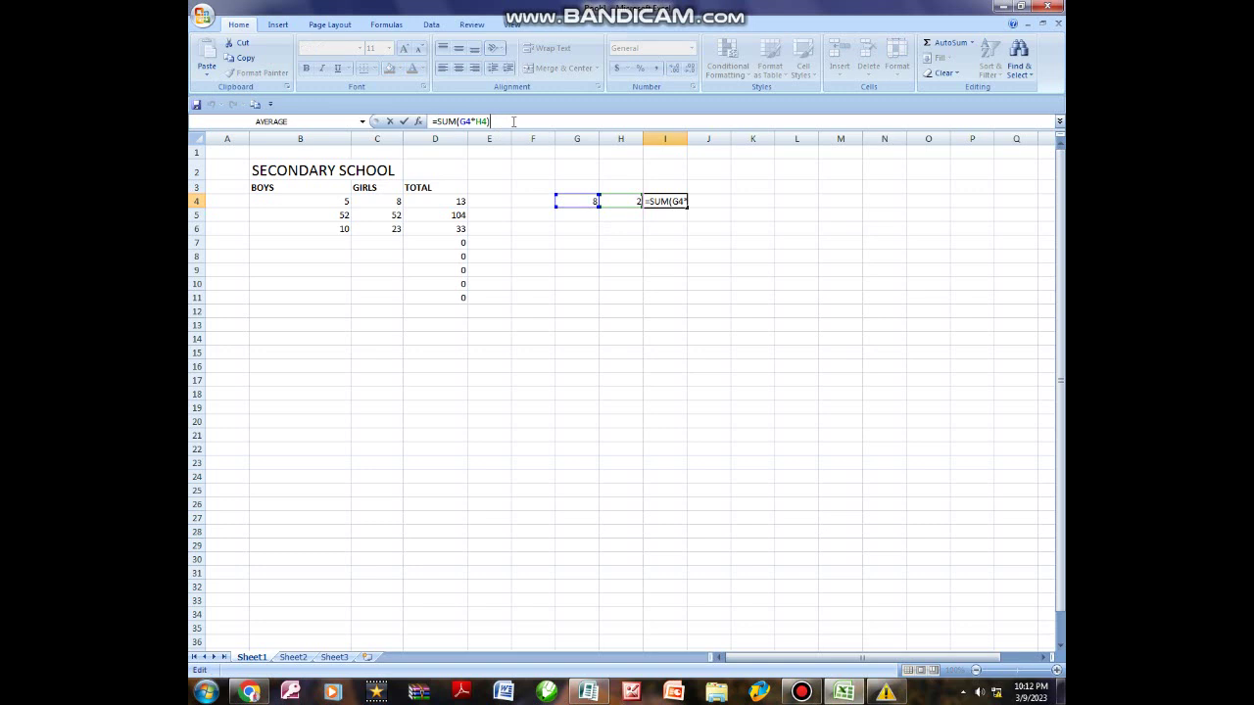
left_click_drag(489, 122, 431, 121)
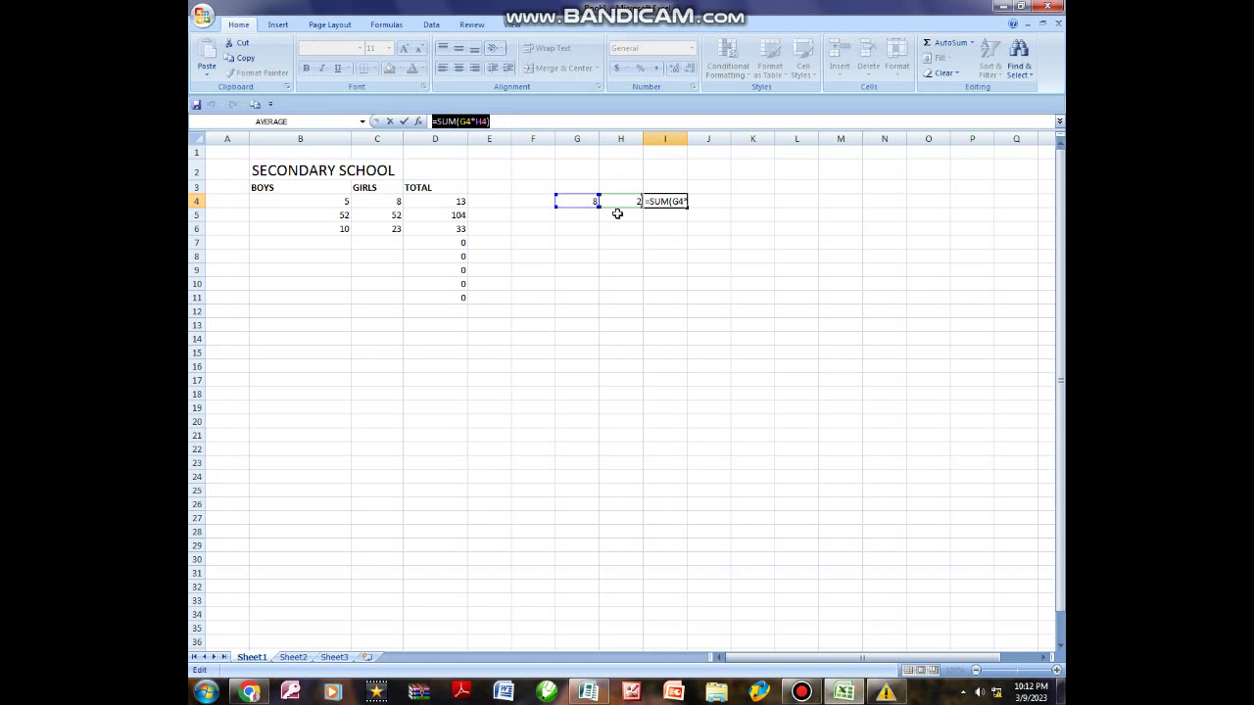
key("Escape")
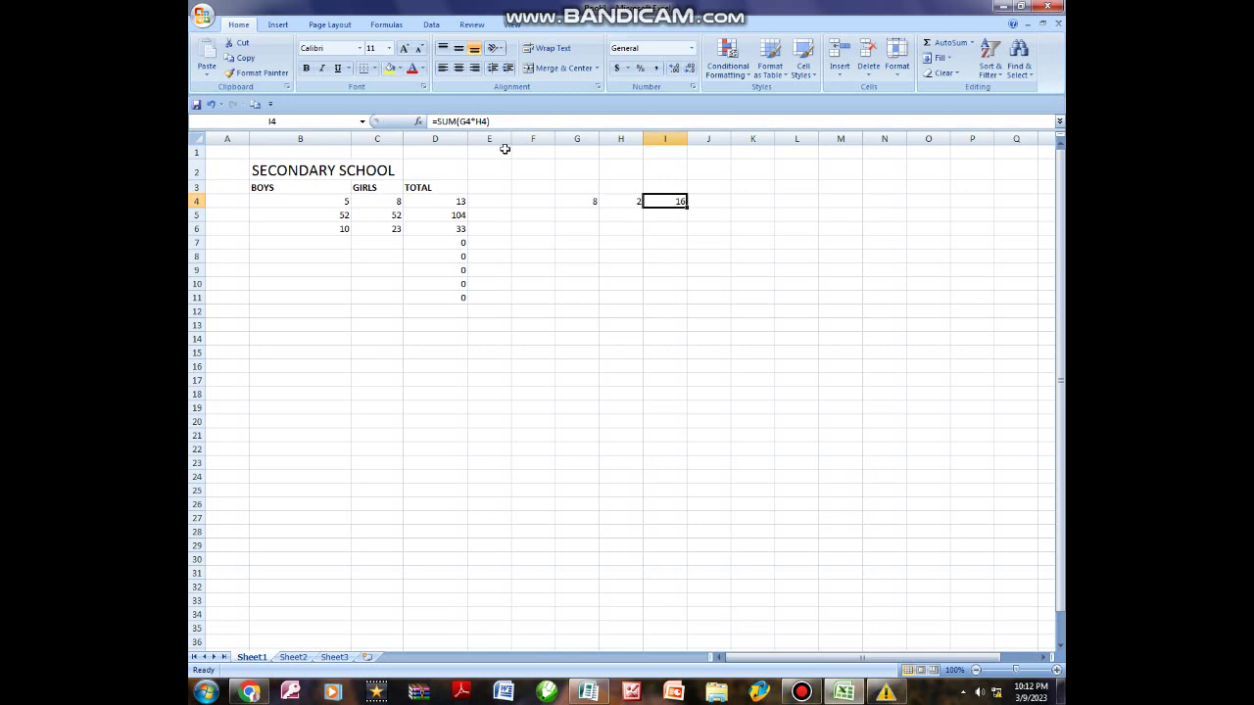
left_click(689, 219)
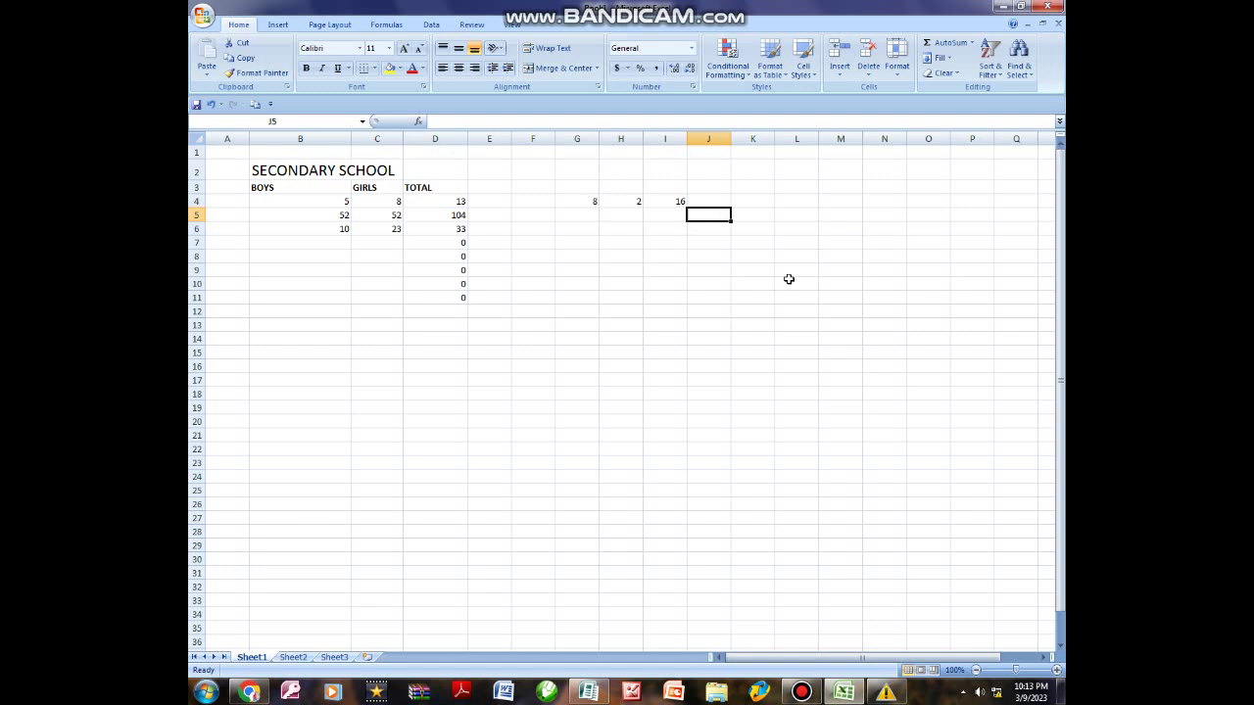
- Type 6 in L23 and 5 in M23, then select N23 for a total
left_click(798, 461)
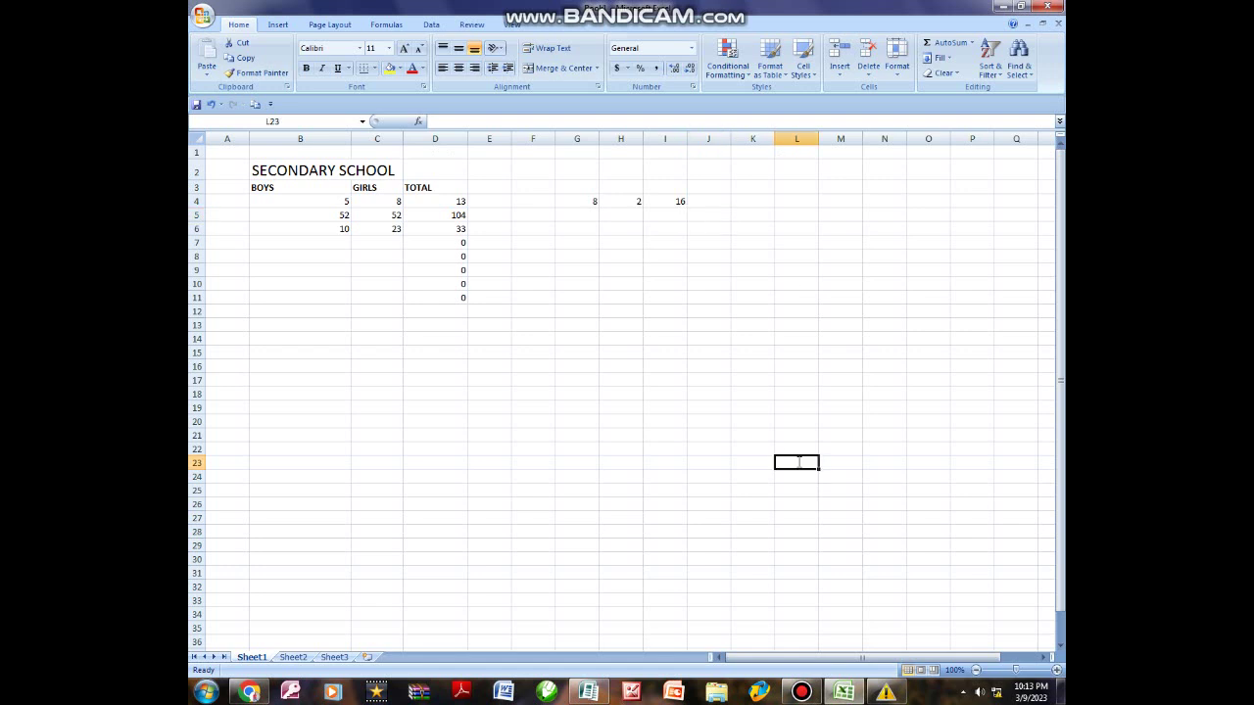
type("6")
left_click(833, 462)
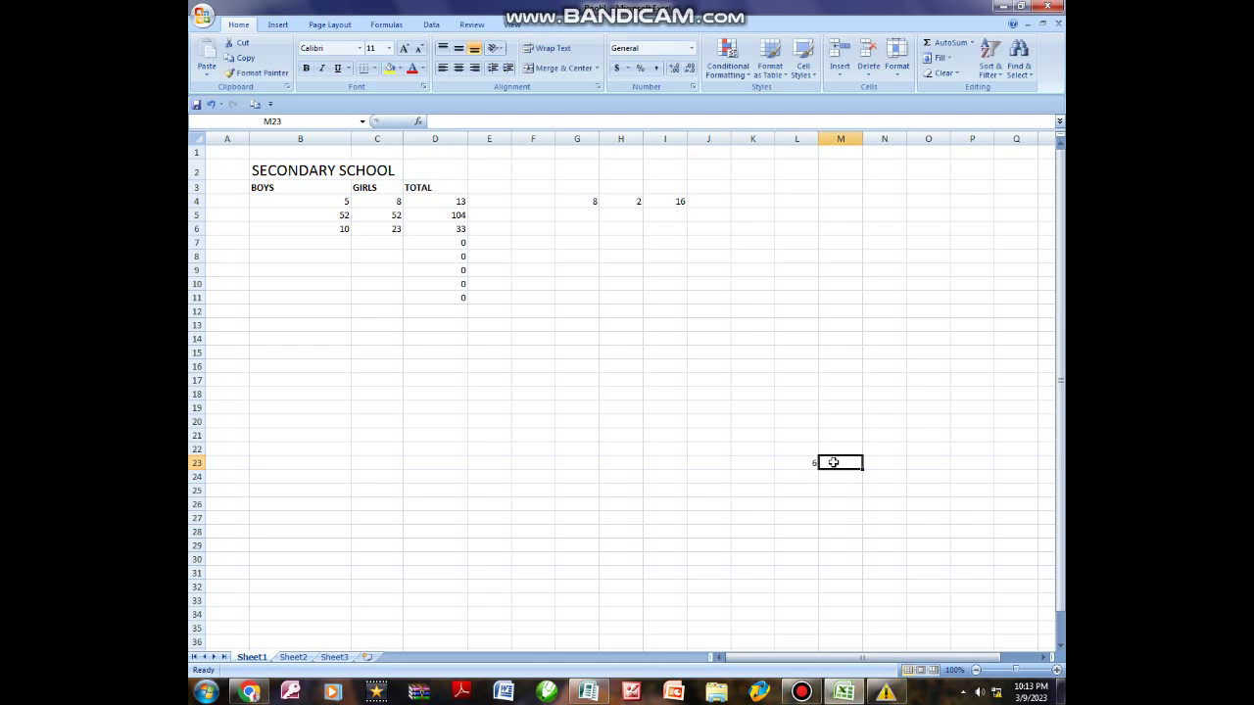
type("5")
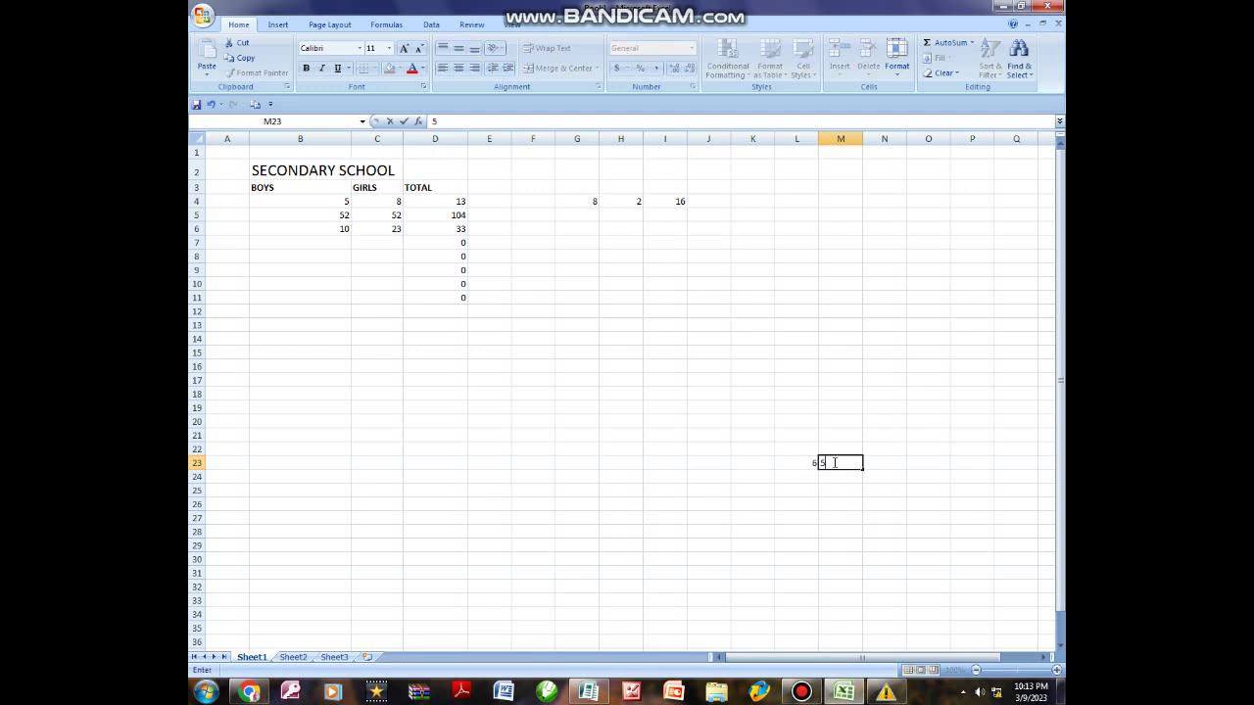
left_click(888, 462)
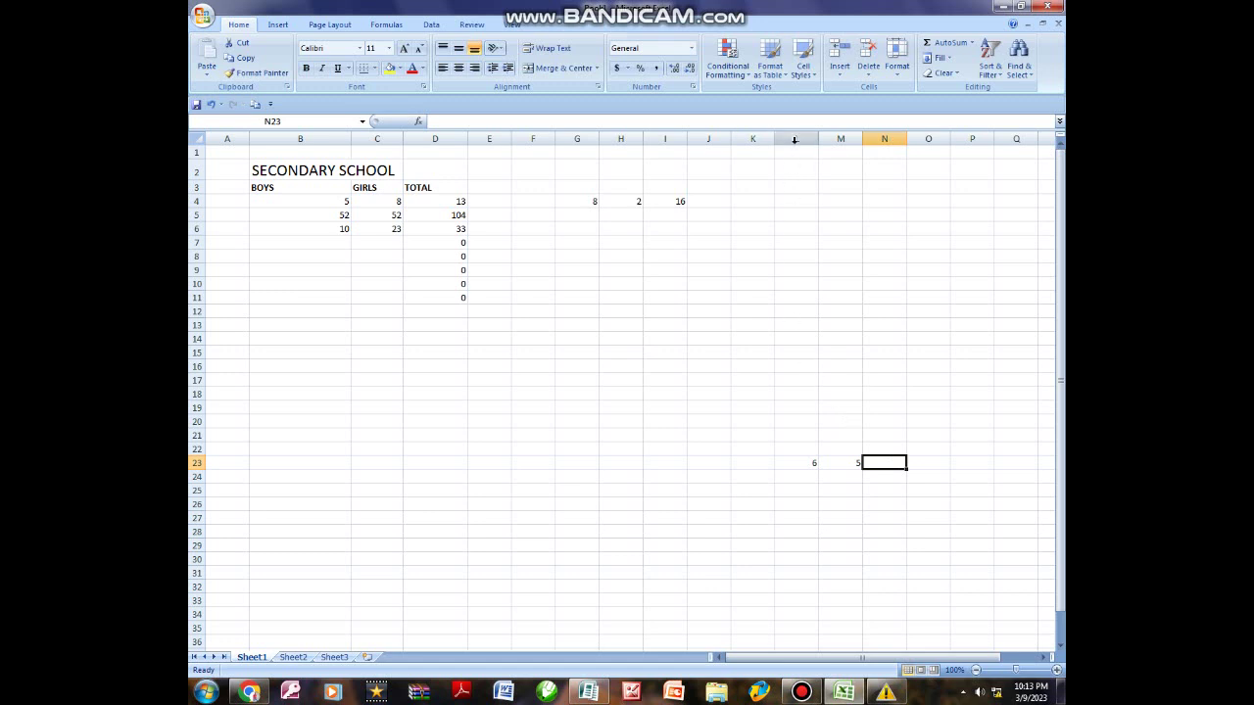
left_click_drag(817, 465, 215, 450)
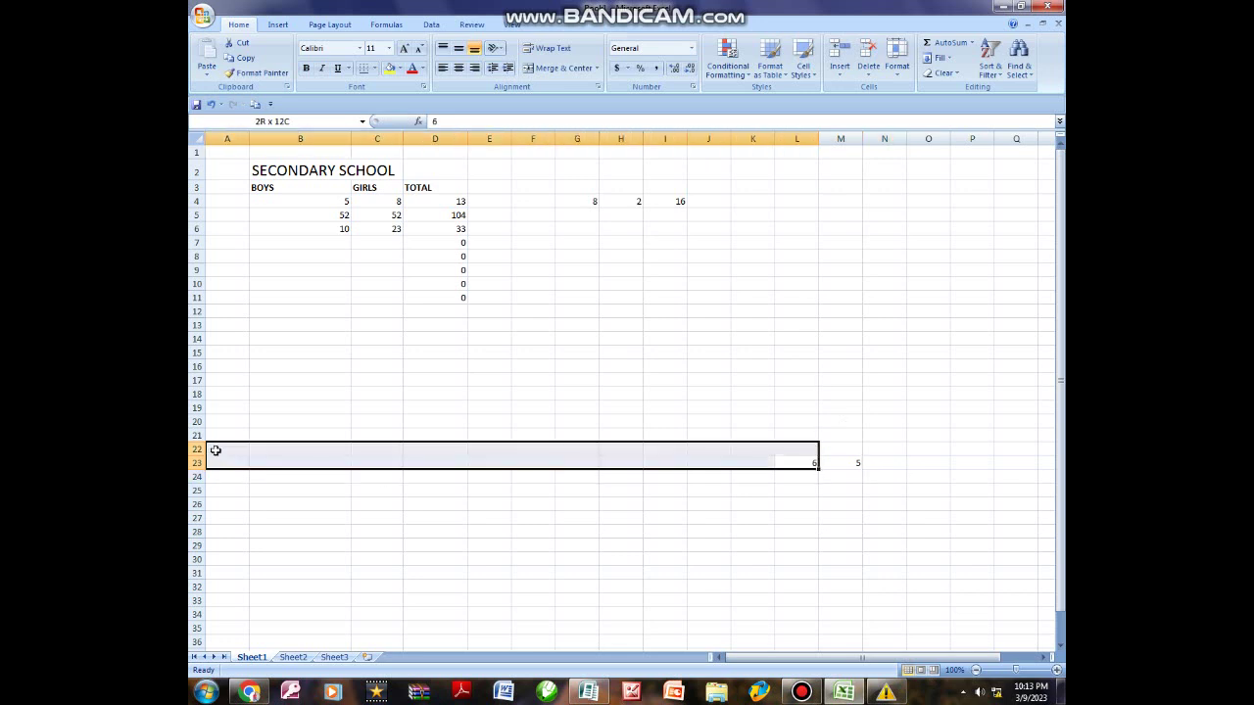
left_click(855, 464)
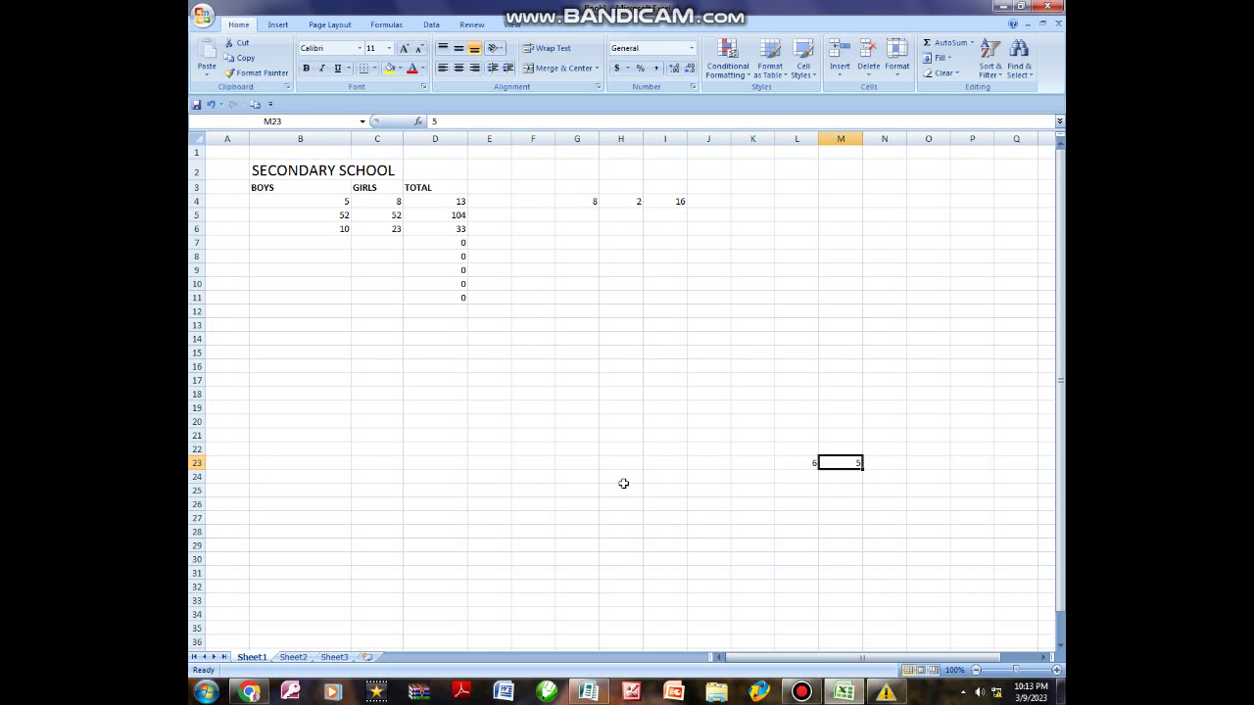
left_click(894, 460)
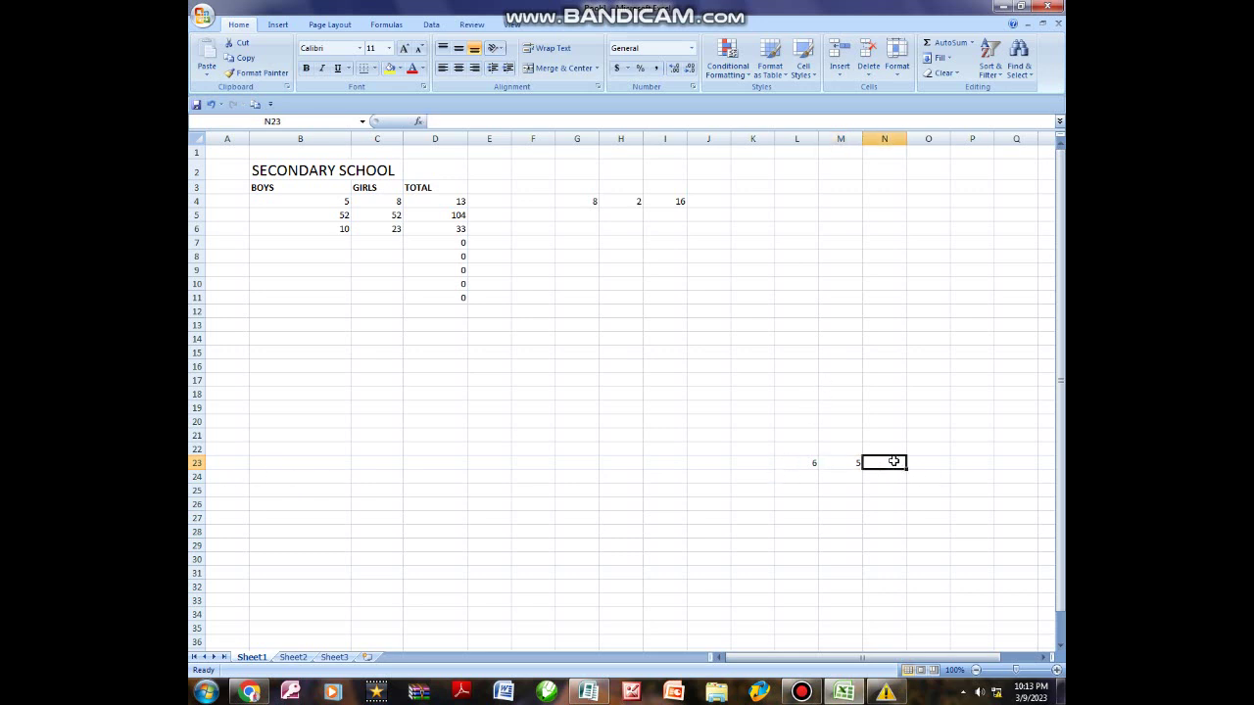
- Enter =SUM(L23:M23) in N23 so it totals 6 and 5 as 11
type("=SUM")
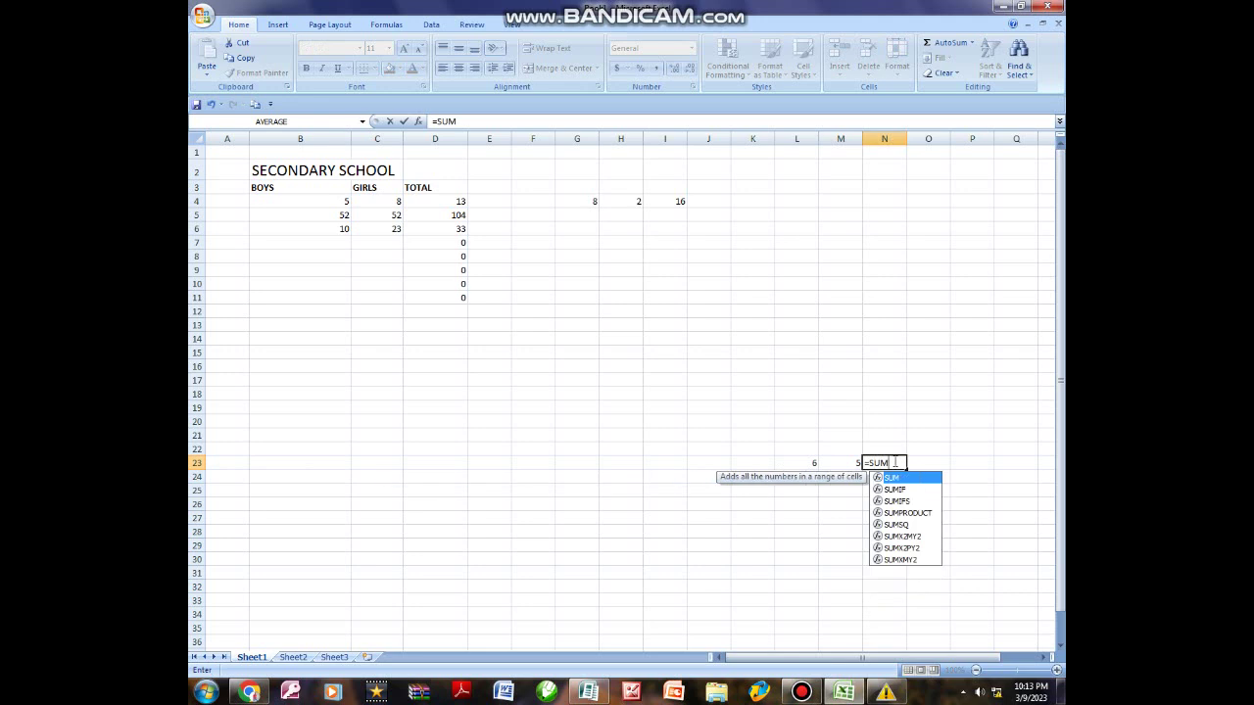
type("(")
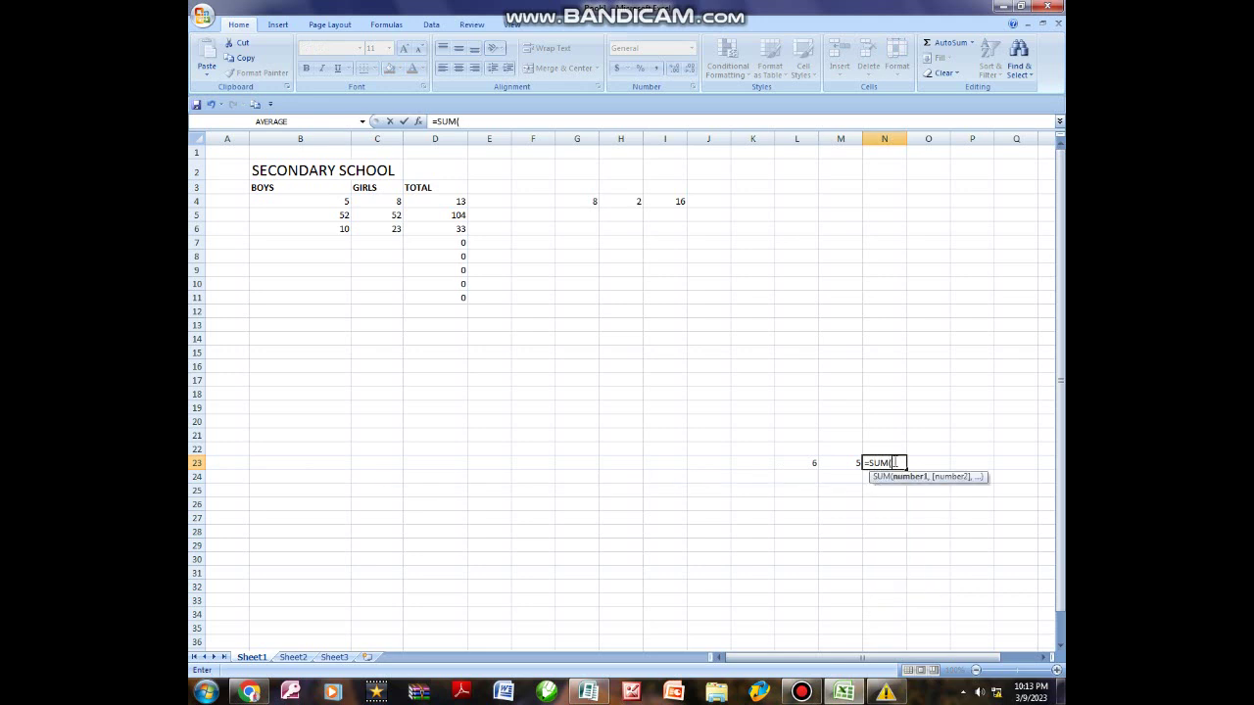
type("L23:M23)")
key("ctrl+Return")
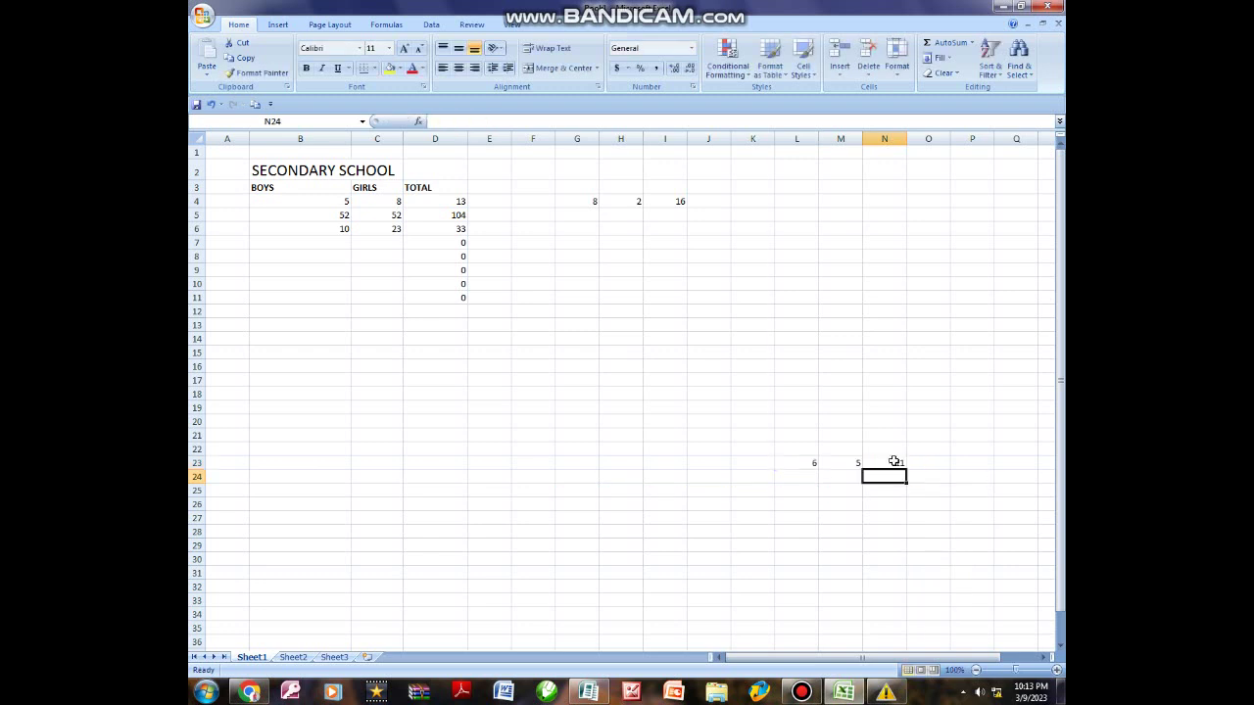
left_click(930, 468)
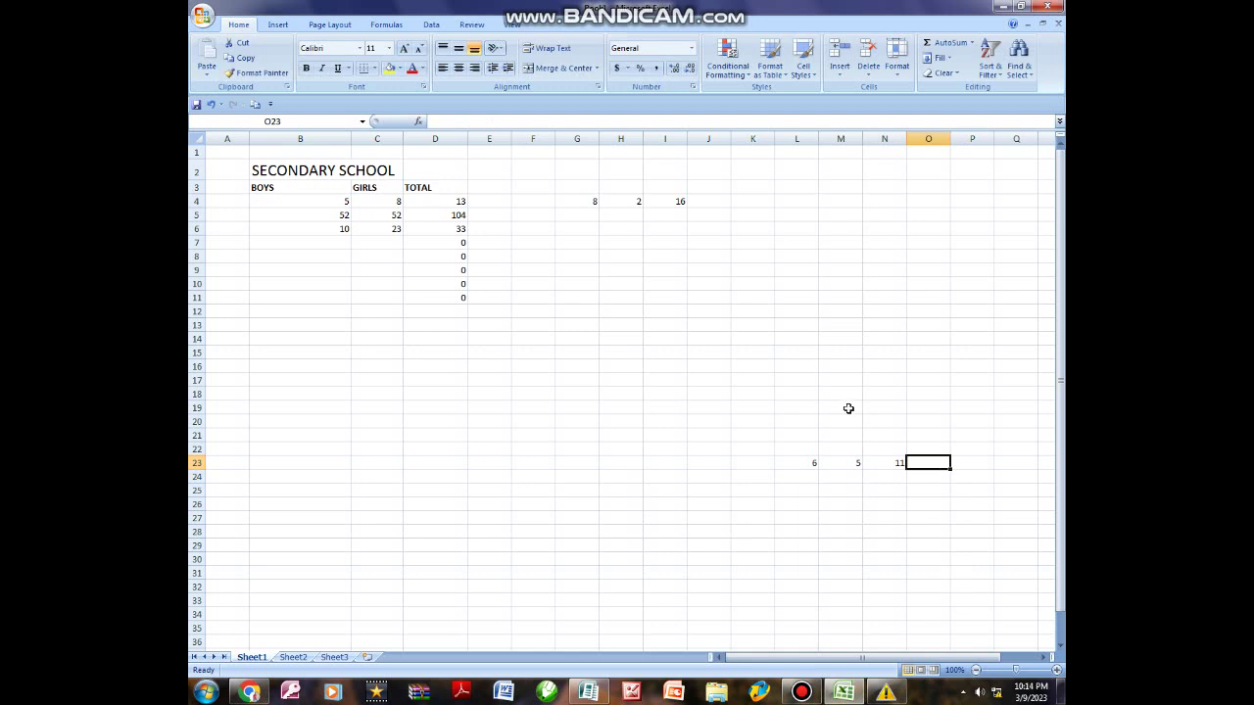
left_click(852, 313)
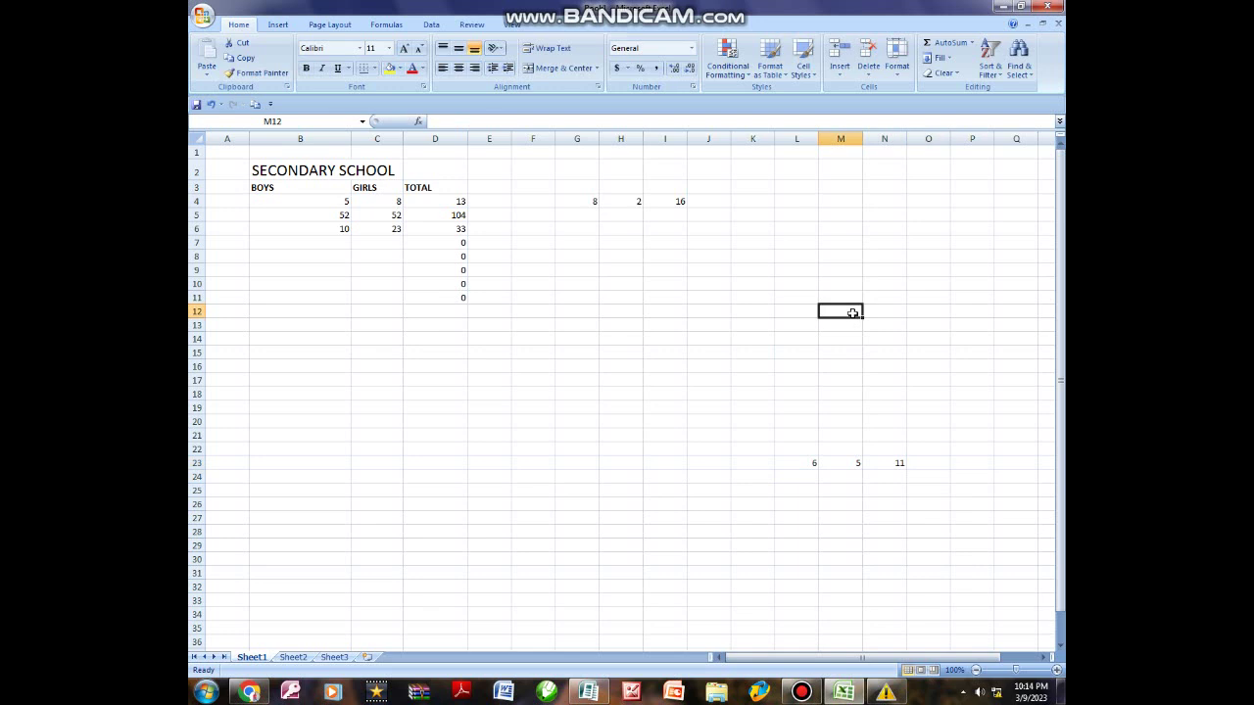
- Enter the formula =SUM(12+12) in M12 so it shows 24
type("=")
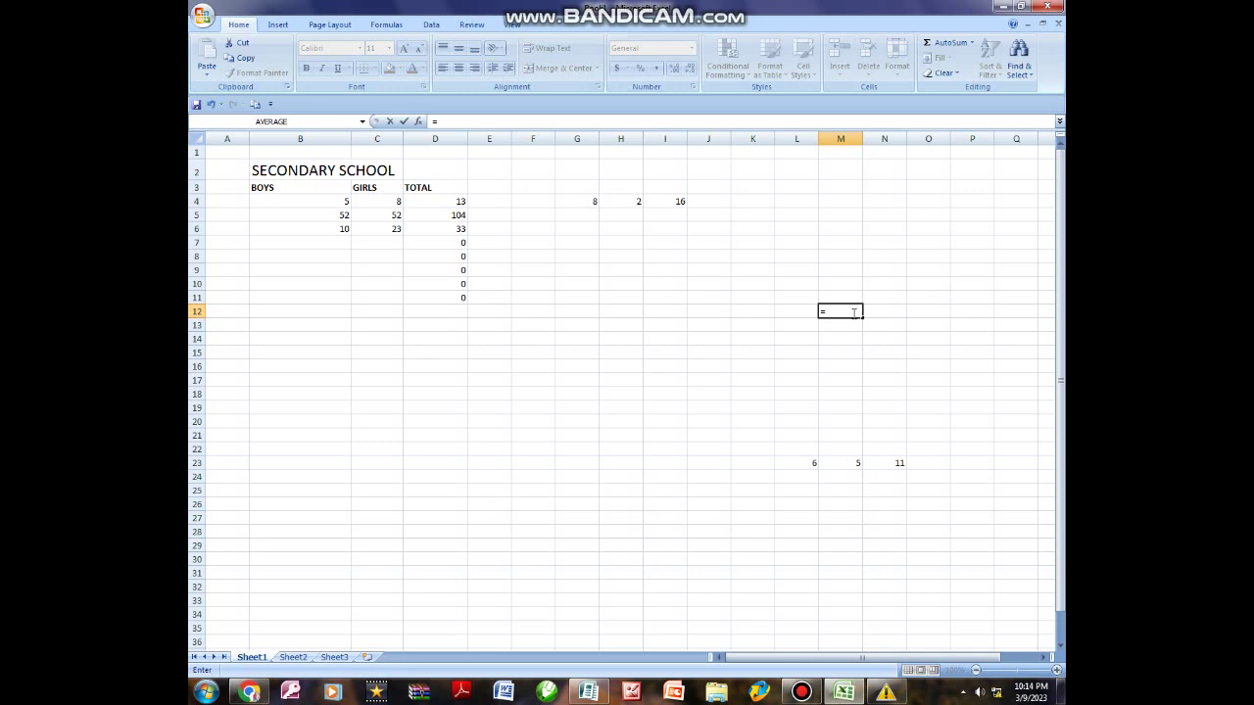
type("(")
type("SU")
type("M")
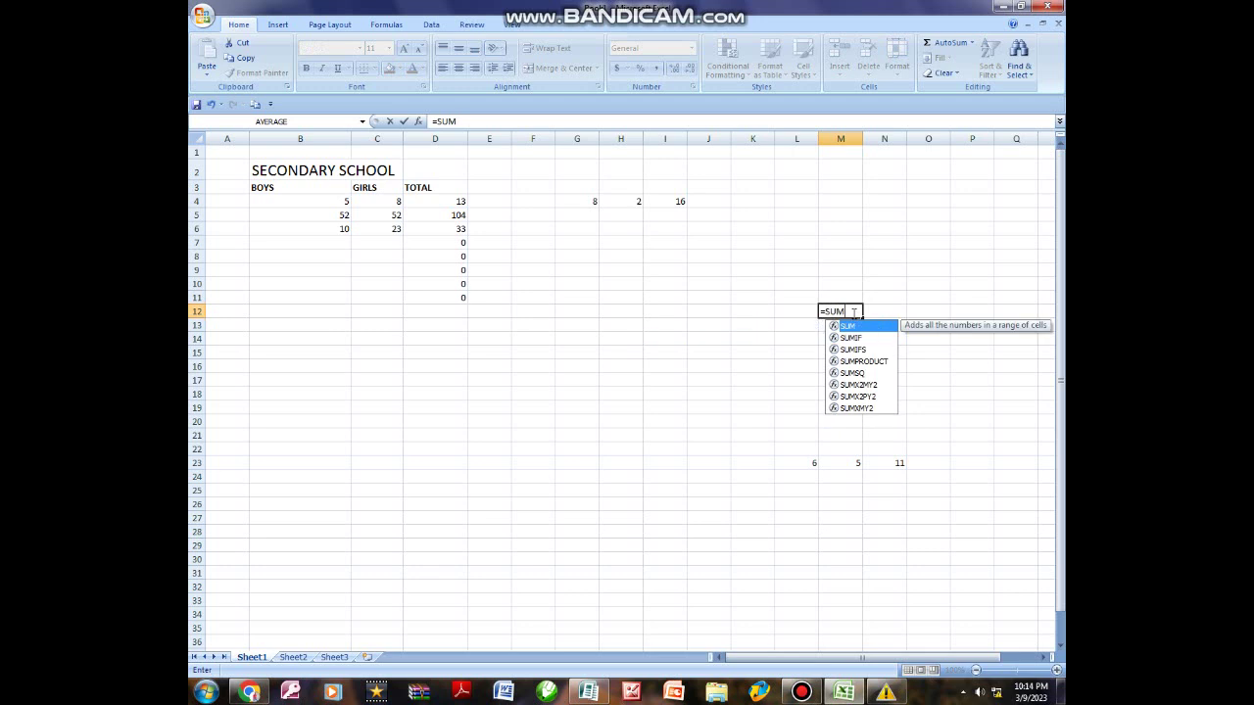
type("(12")
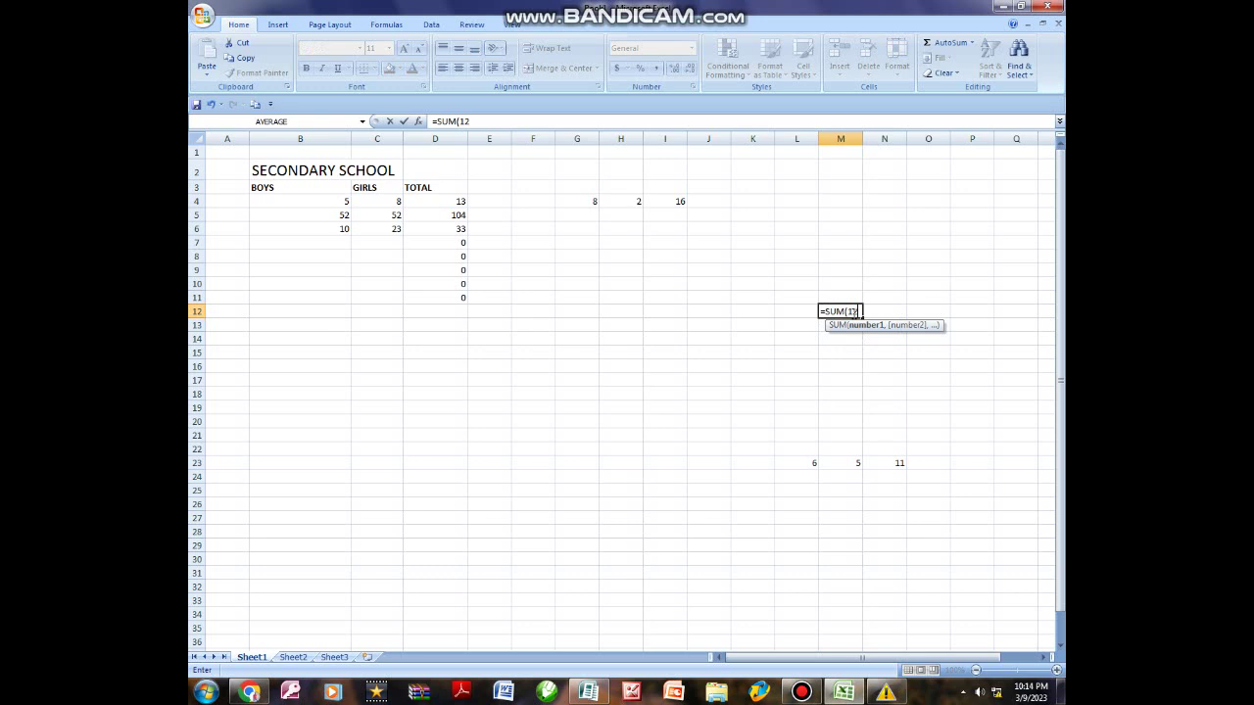
type("+12")
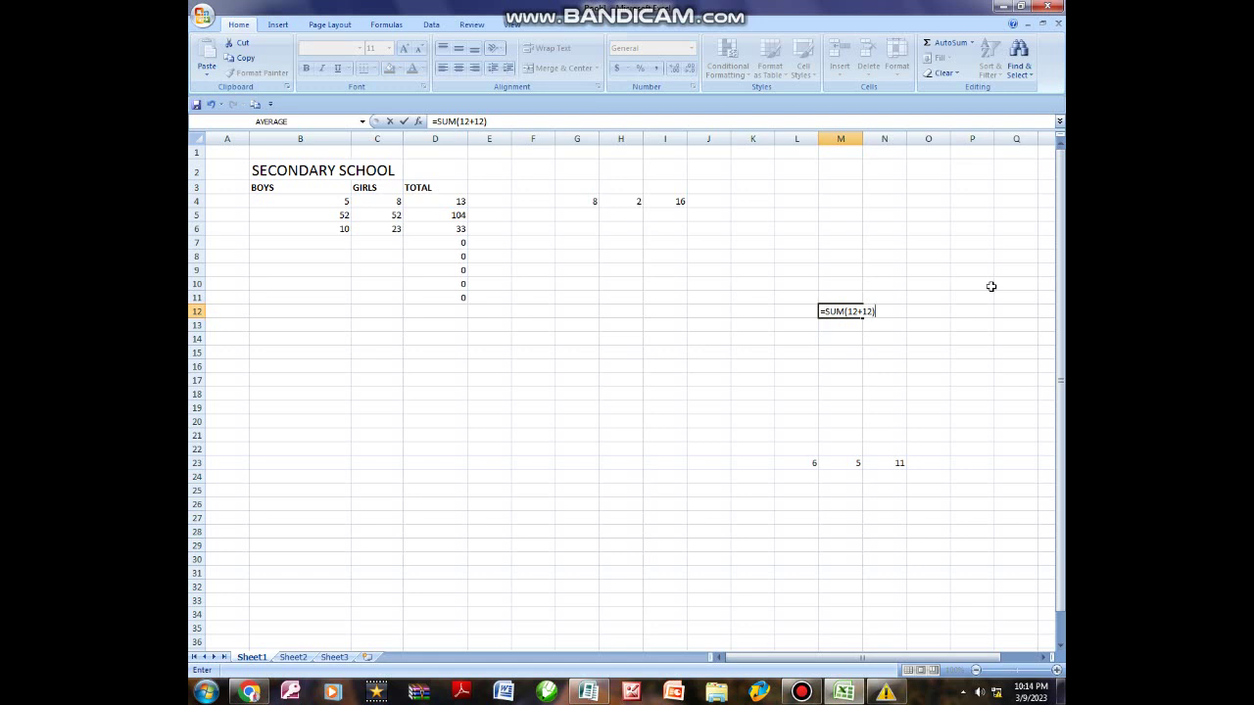
key("Return")
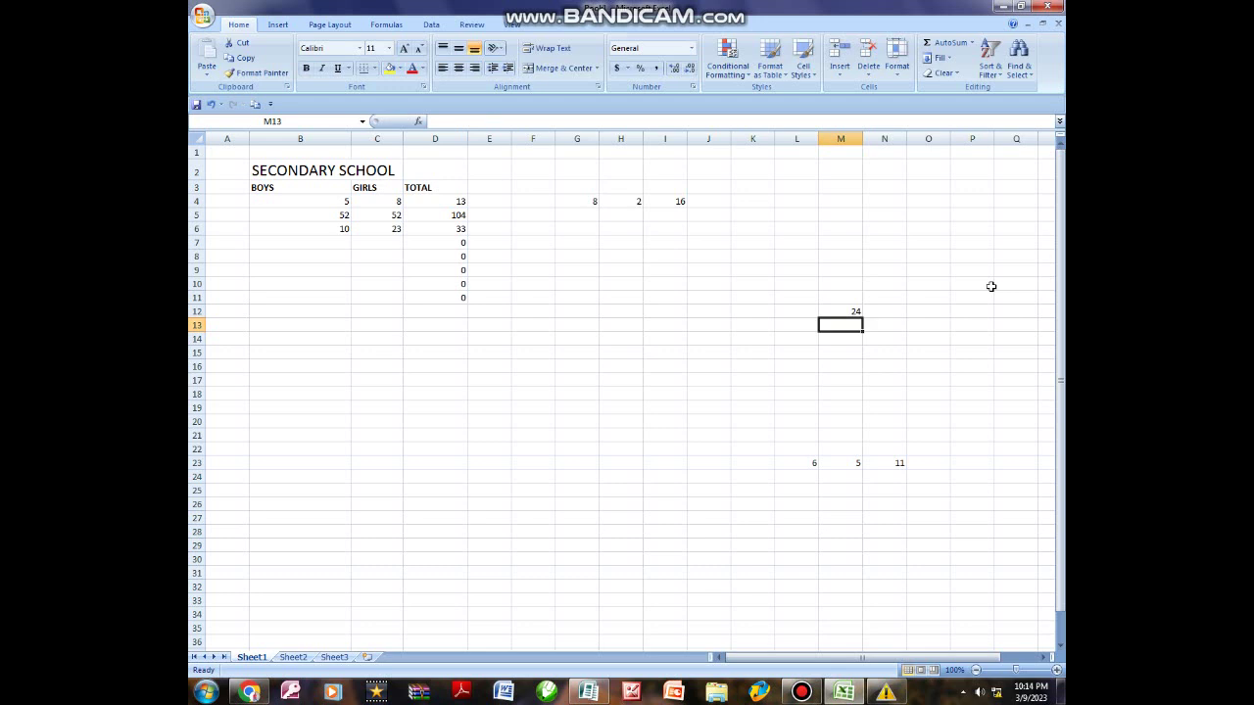